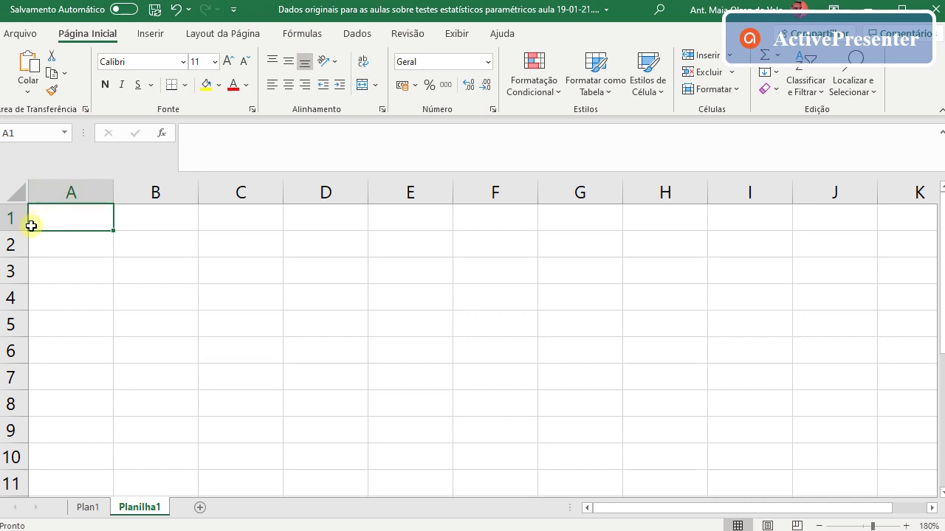
left_click(388, 298)
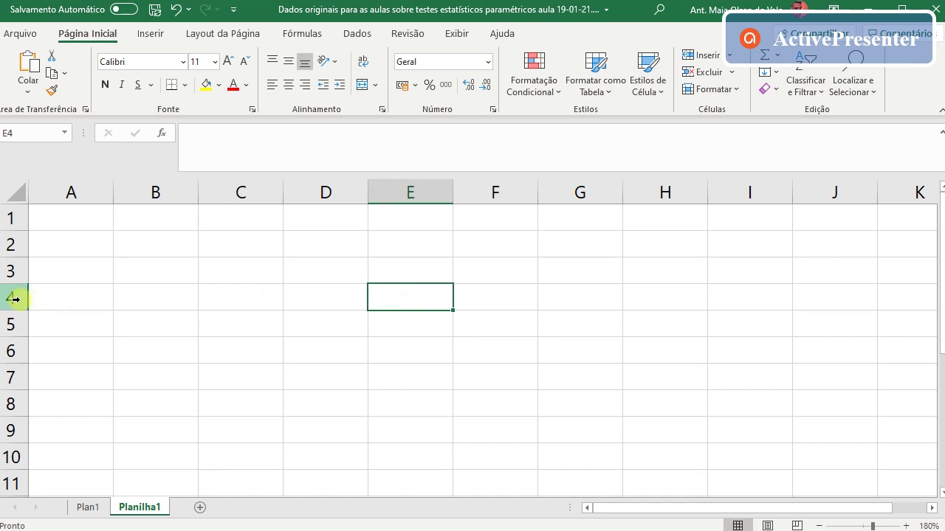
left_click(511, 300)
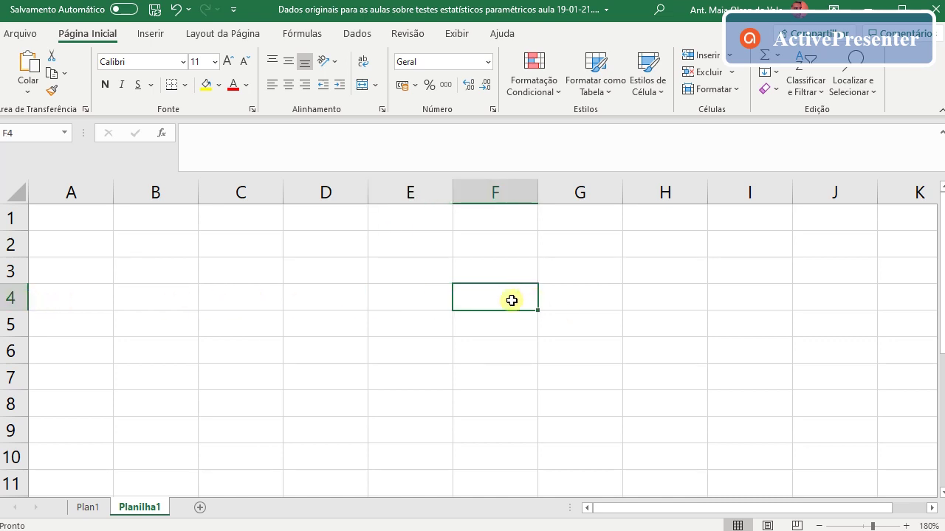
left_click(748, 418)
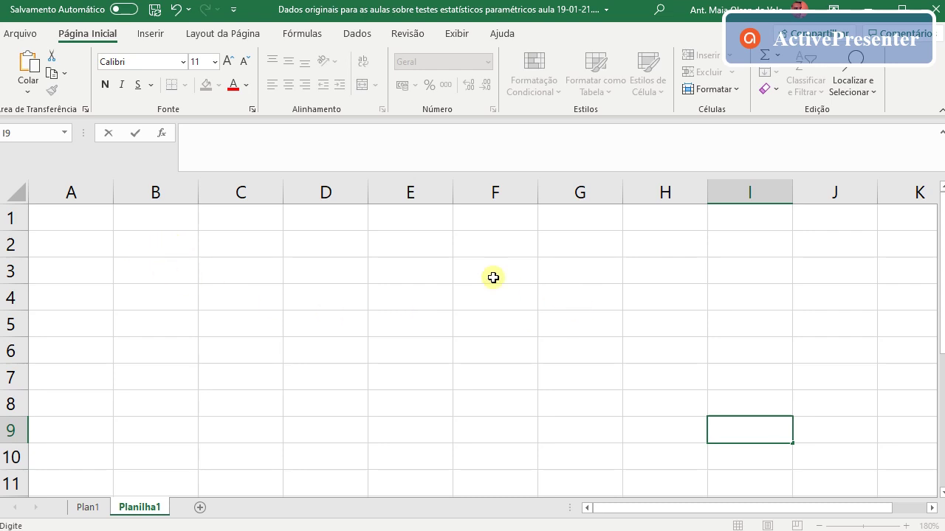
- Enter the sample entries adfgasfgs, 12451245, %^%^&&*, 234sfg and texto in cells B2 to B6
left_click(154, 248)
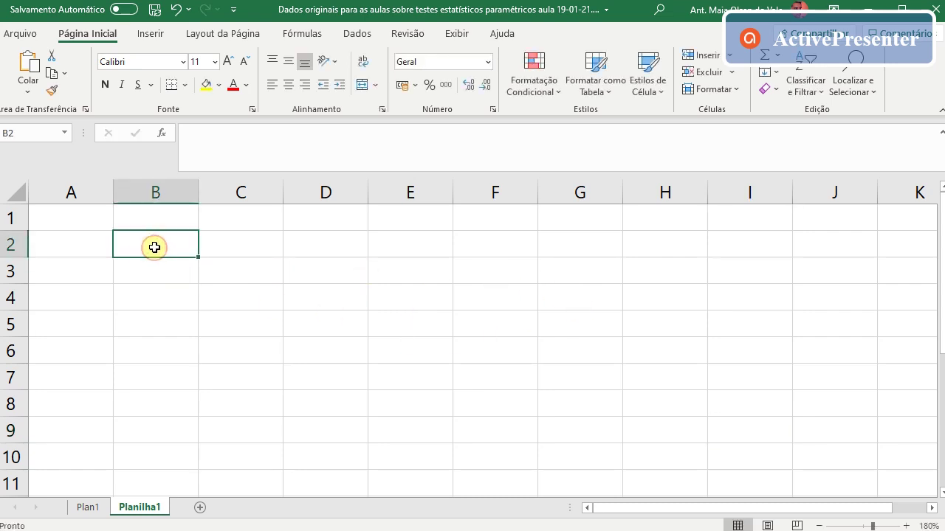
type("adfgasfgs")
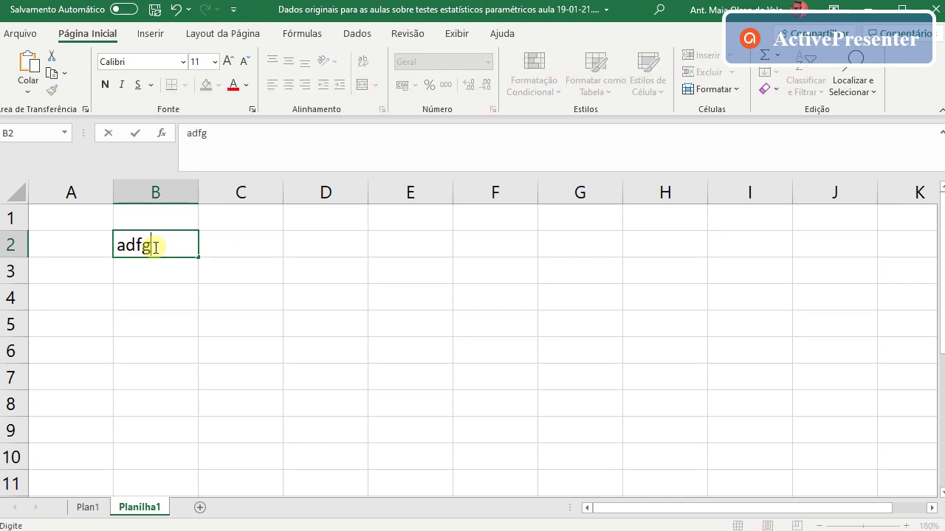
left_click(158, 274)
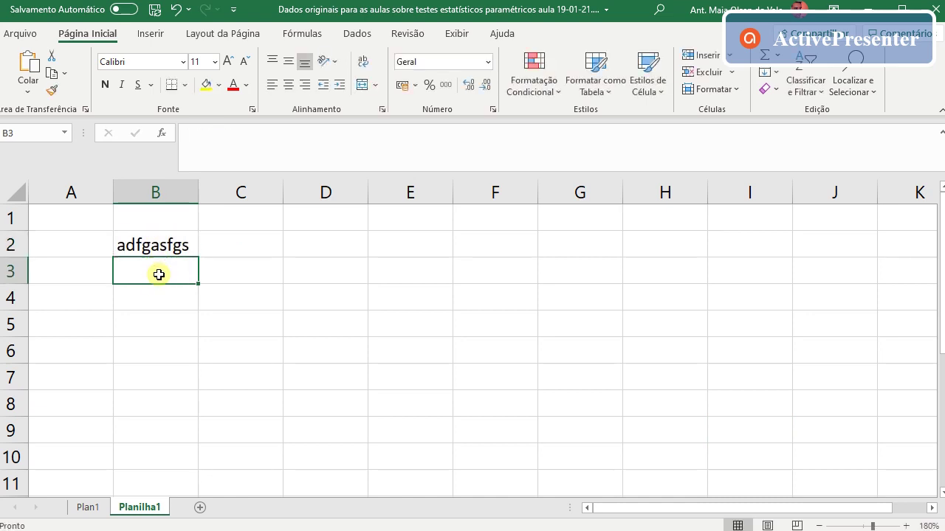
type("12451245")
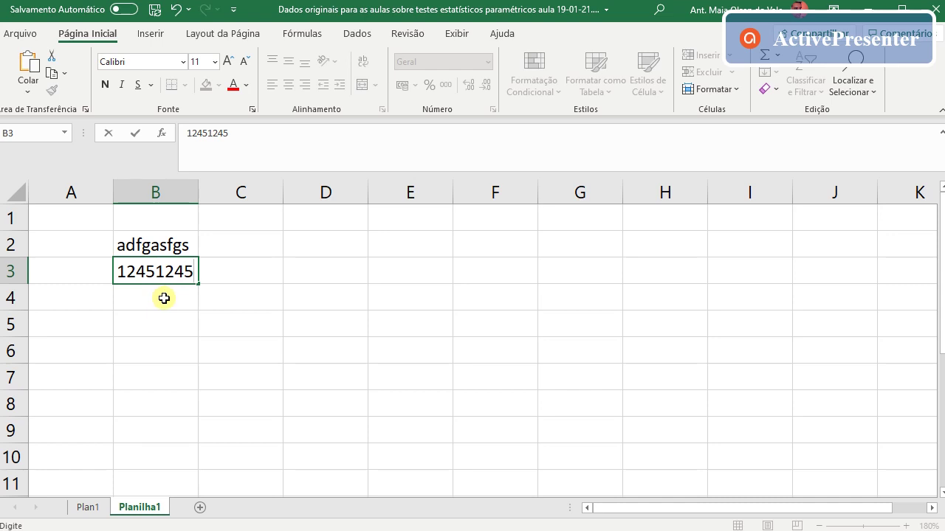
left_click(164, 298)
type("%^%^&&*")
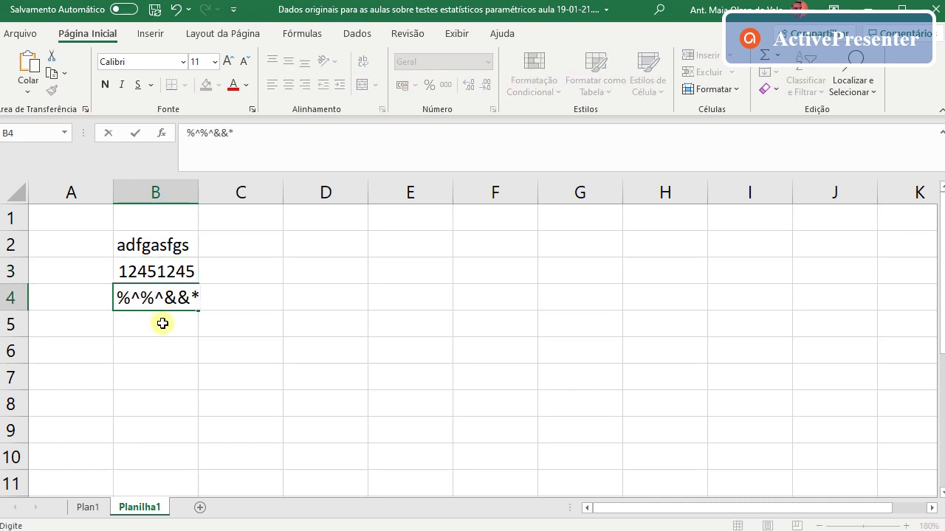
left_click(162, 323)
type("234sfg")
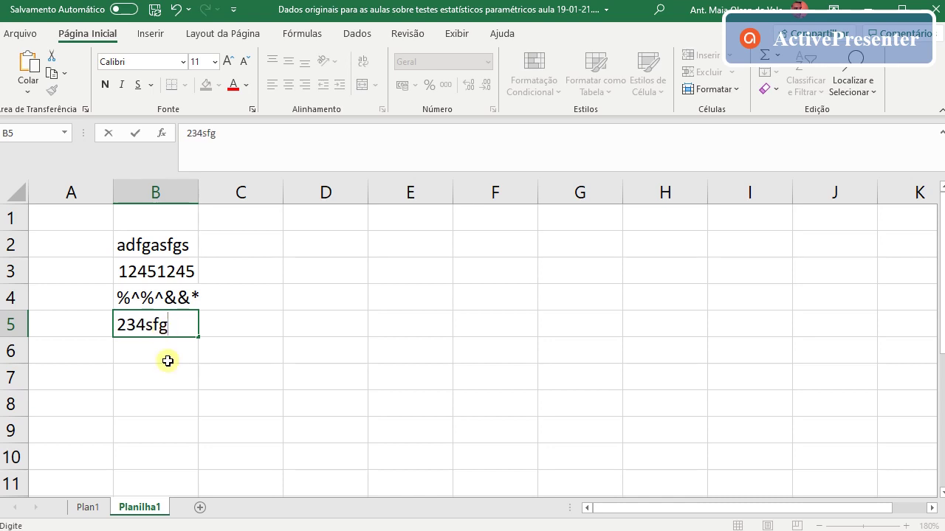
left_click(167, 352)
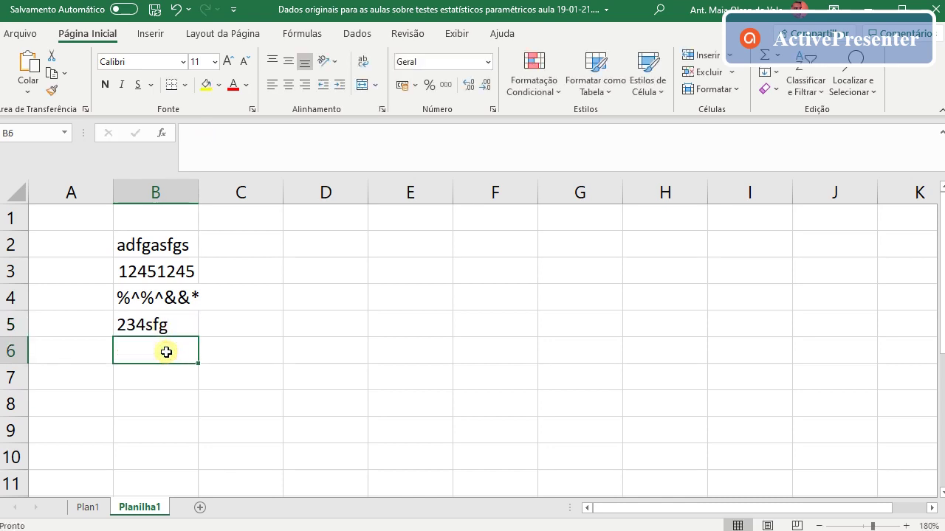
type("texto")
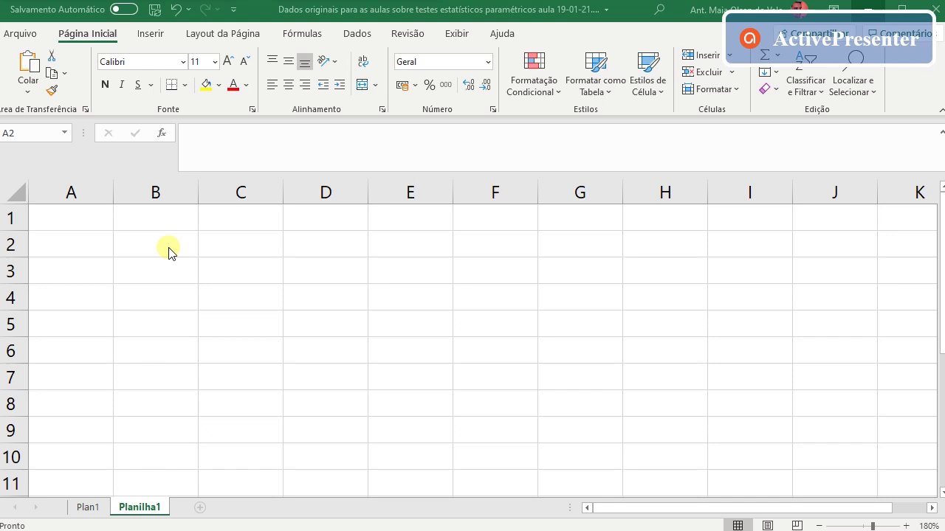
- Enter 1 in cell B2 and clear that cell again
left_click(168, 250)
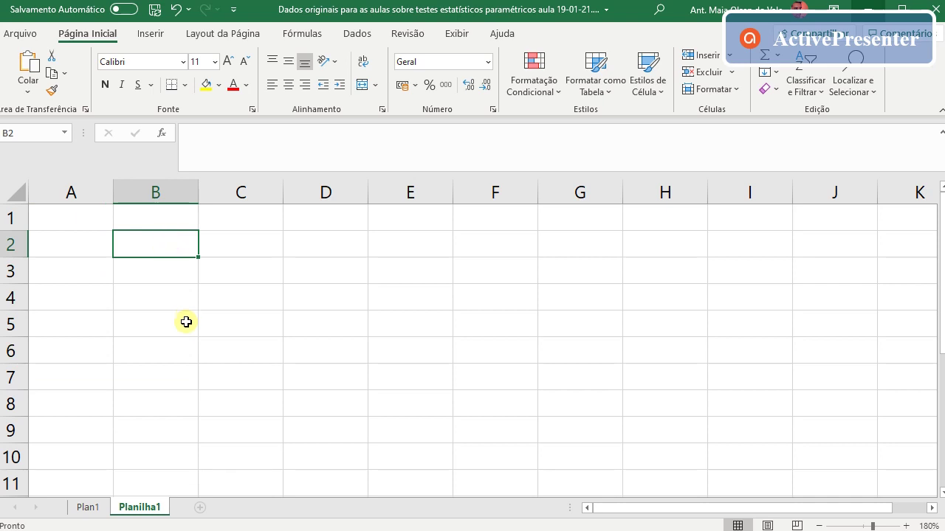
double_click(151, 238)
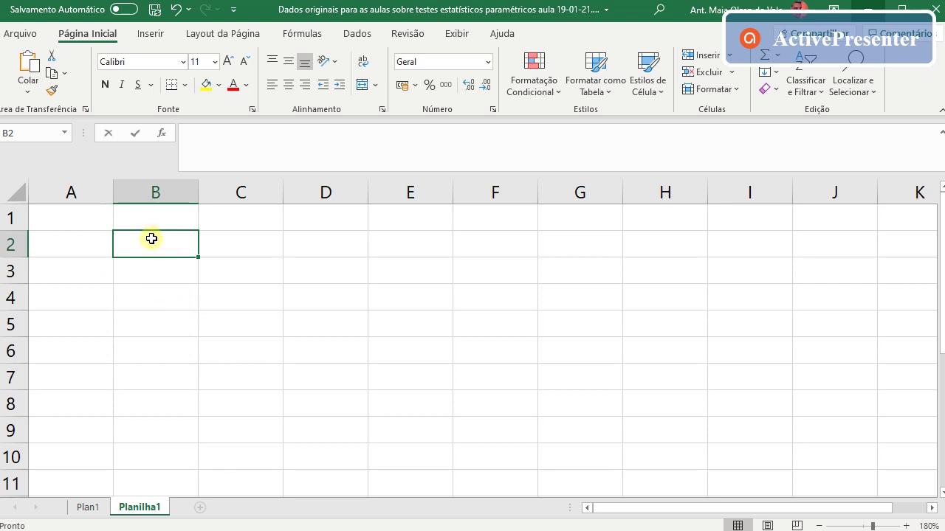
type("1")
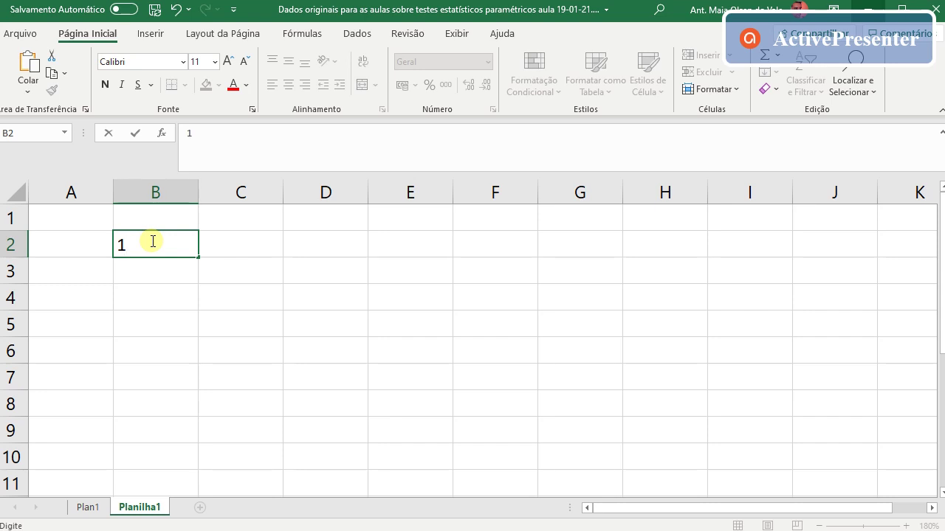
key("Return")
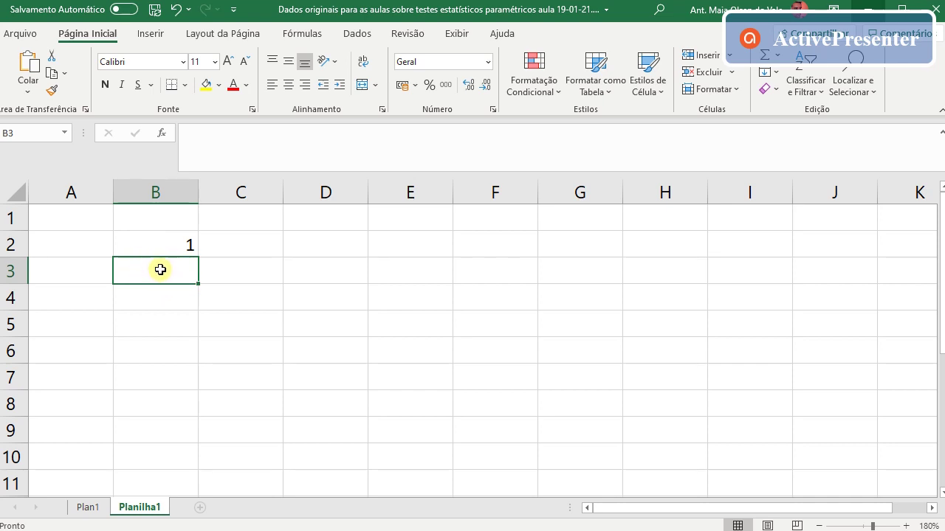
left_click(163, 239)
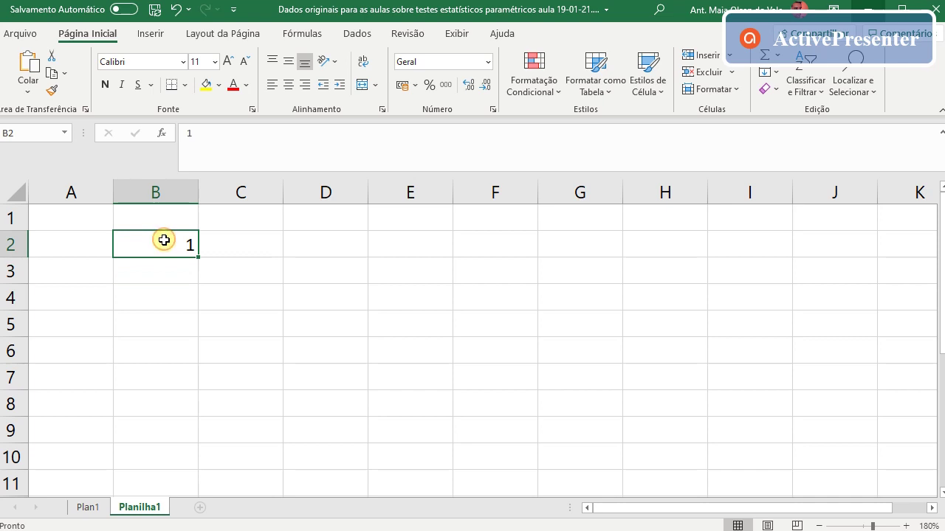
key("Delete")
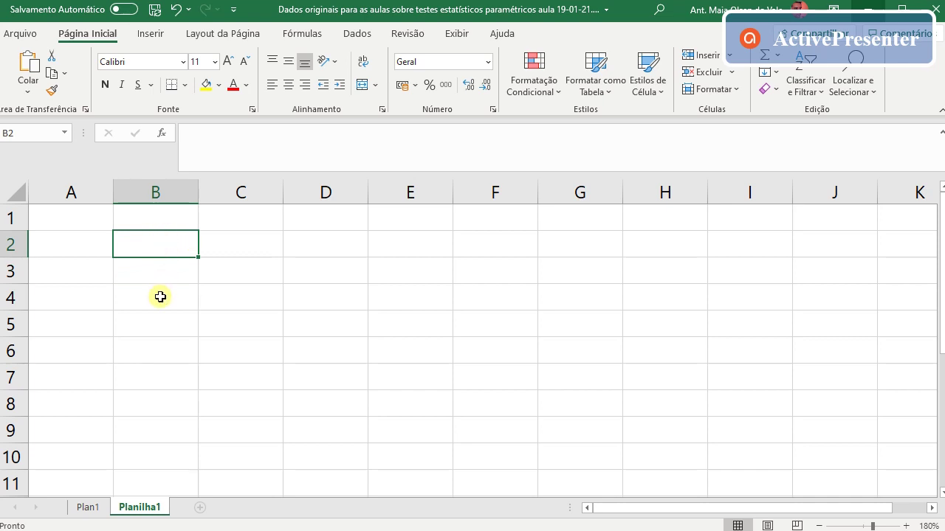
- Enter the numbers 1, 2, 3, 4 and 5 down column B in cells B2 to B6
type("1")
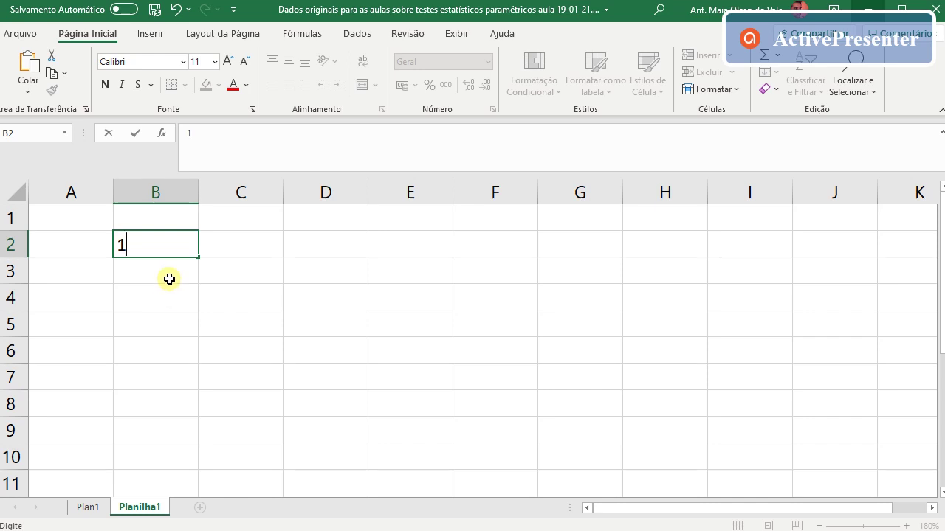
key("Tab")
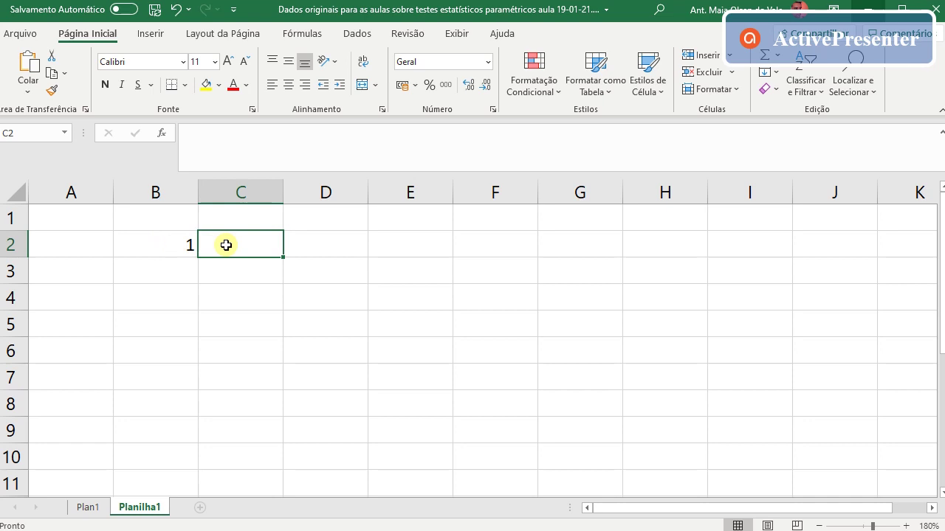
left_click(170, 249)
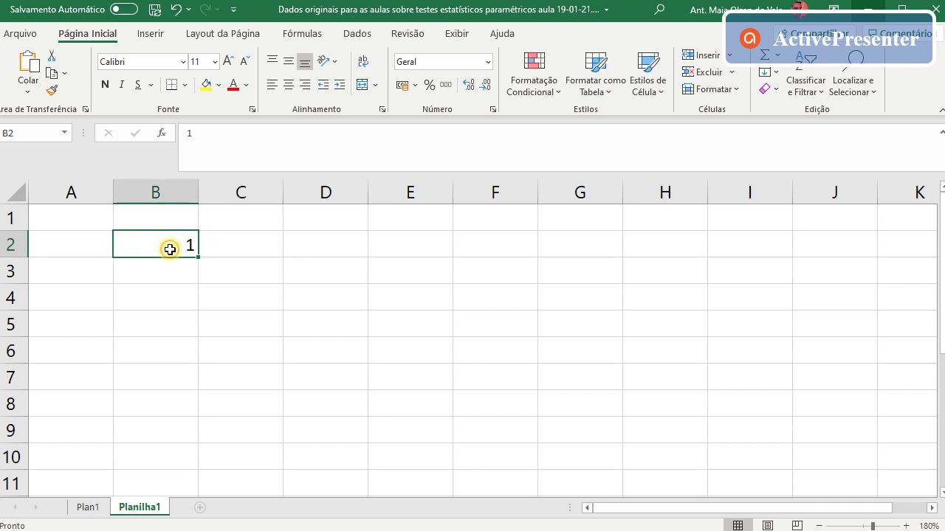
type("1")
key("Return")
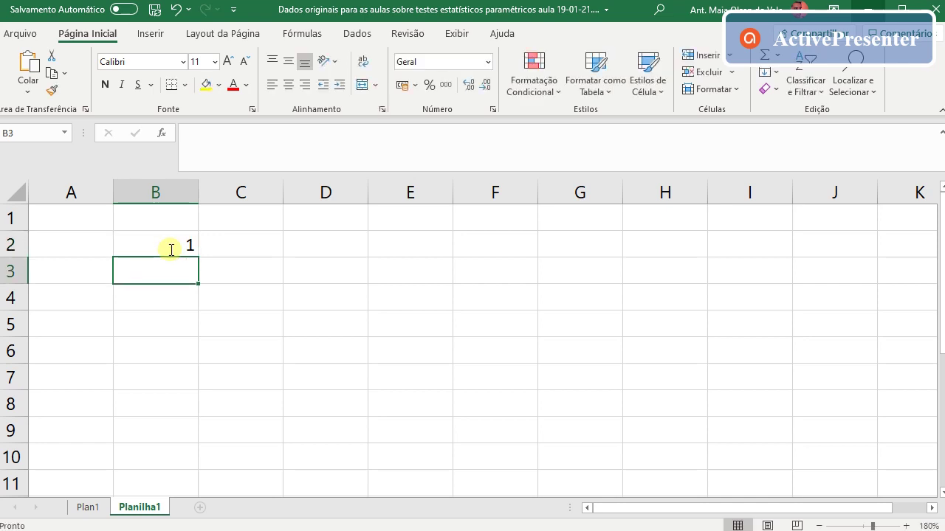
type("2")
key("Return")
type("3")
key("Return")
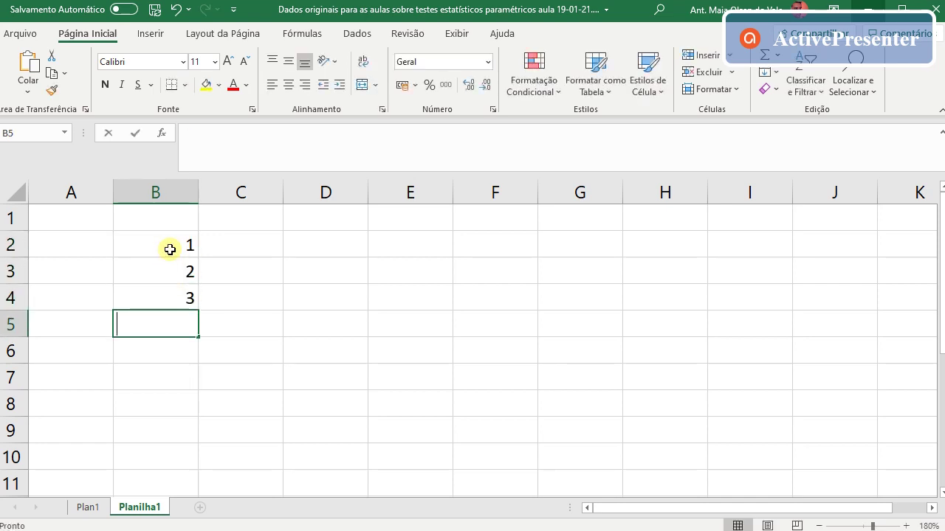
type("4")
key("Return")
type("5")
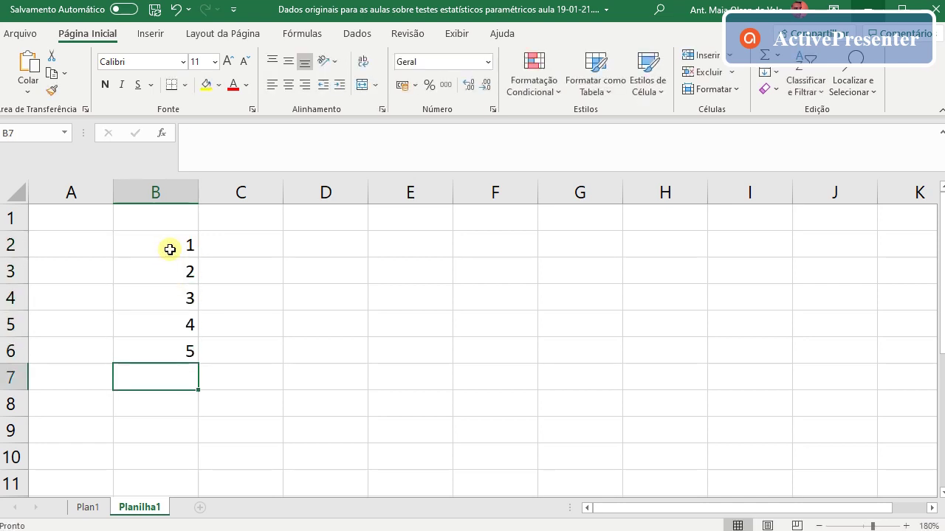
key("Return")
- Enter the label SOMA in cell A7, beside the cell below the numbers
left_click(59, 383)
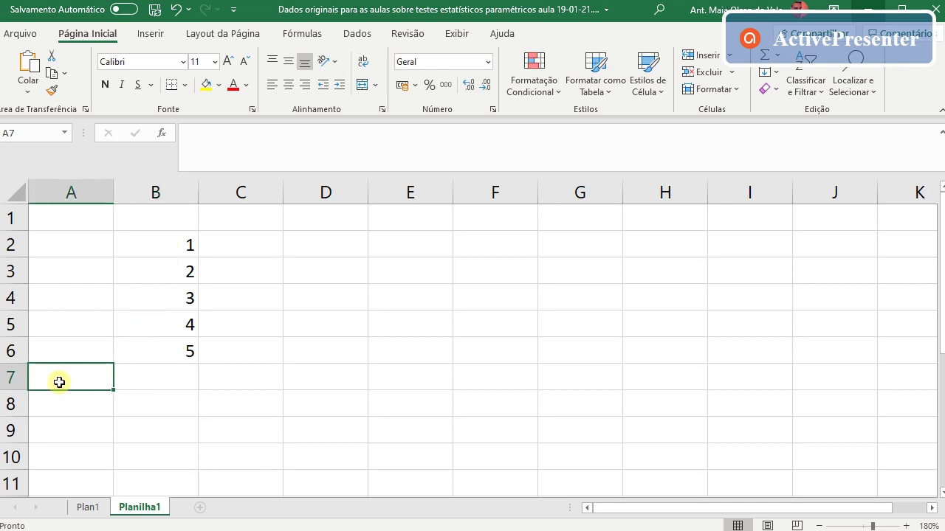
type("SOMA")
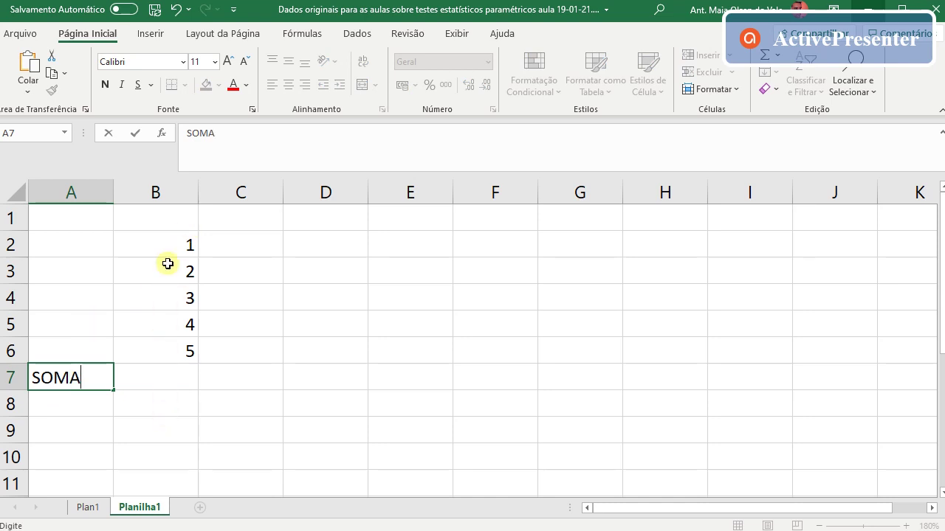
left_click(159, 384)
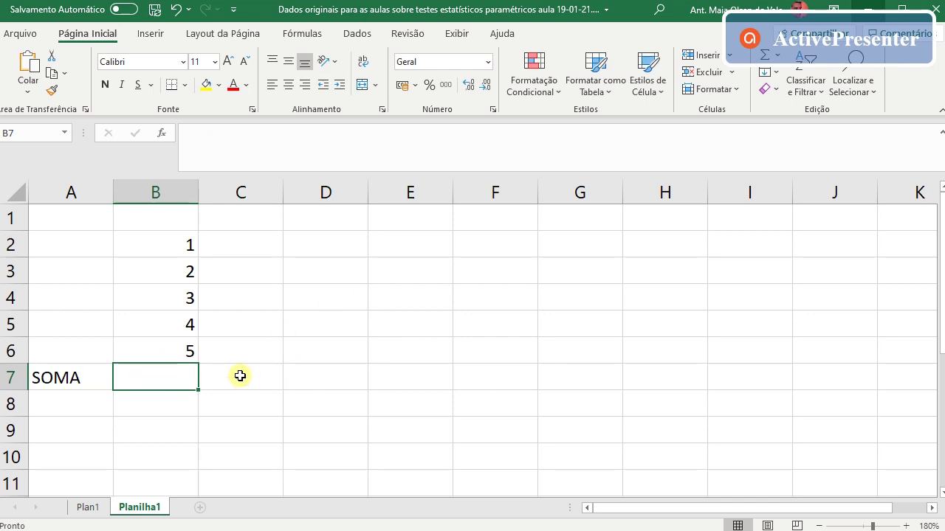
left_click(147, 375)
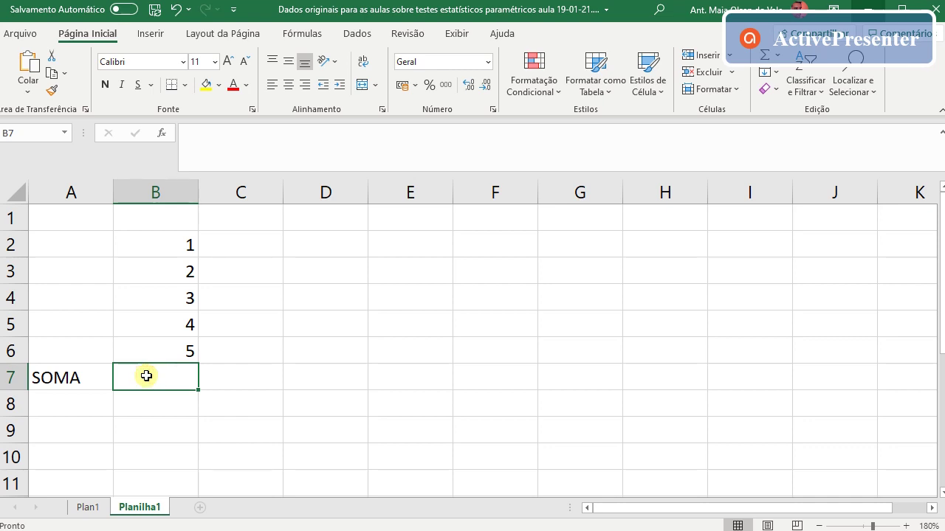
left_click(497, 327)
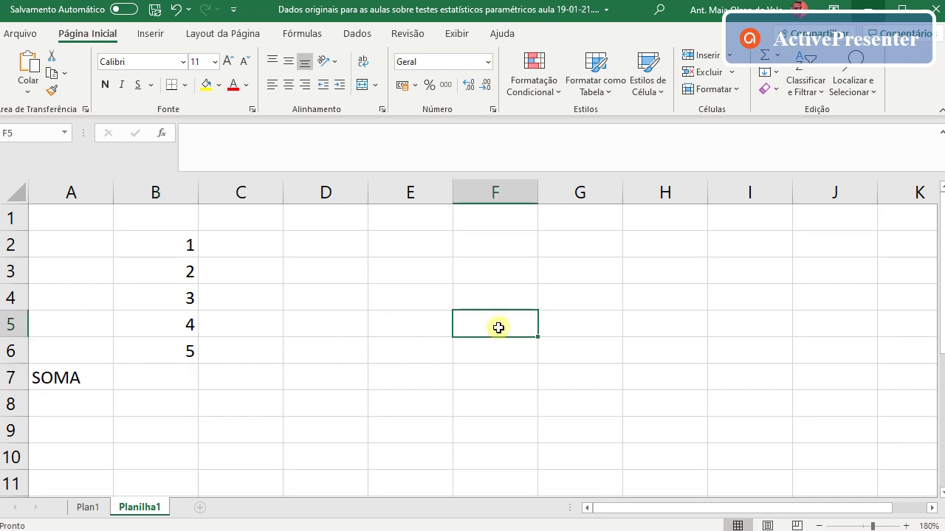
left_click(352, 266)
left_click(367, 405)
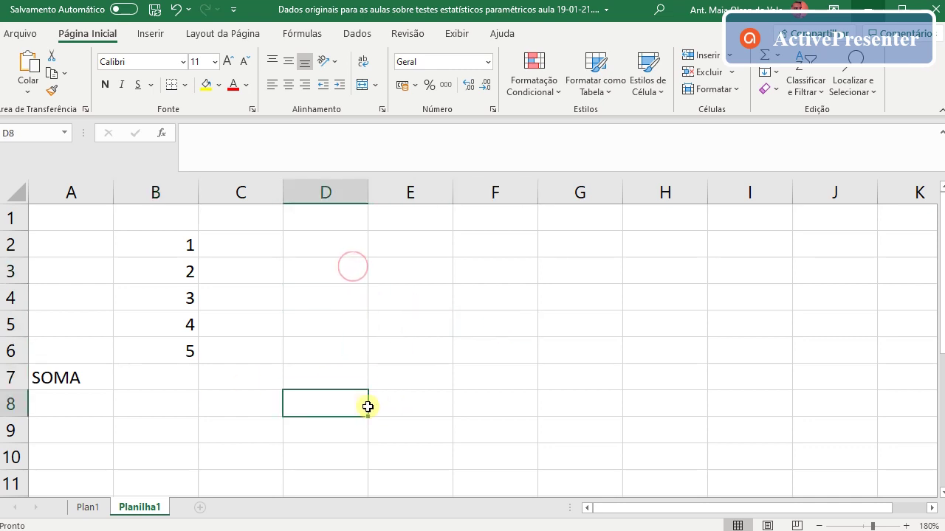
- Enter the formula =B2+B3+B4+B5+B6 in cell B7 and select the cell again to show its formula
left_click(147, 379)
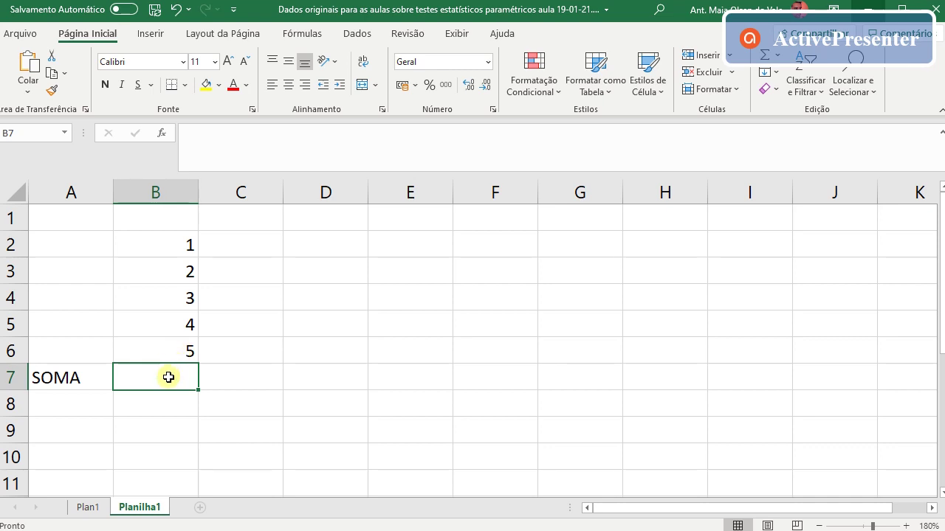
left_click(215, 146)
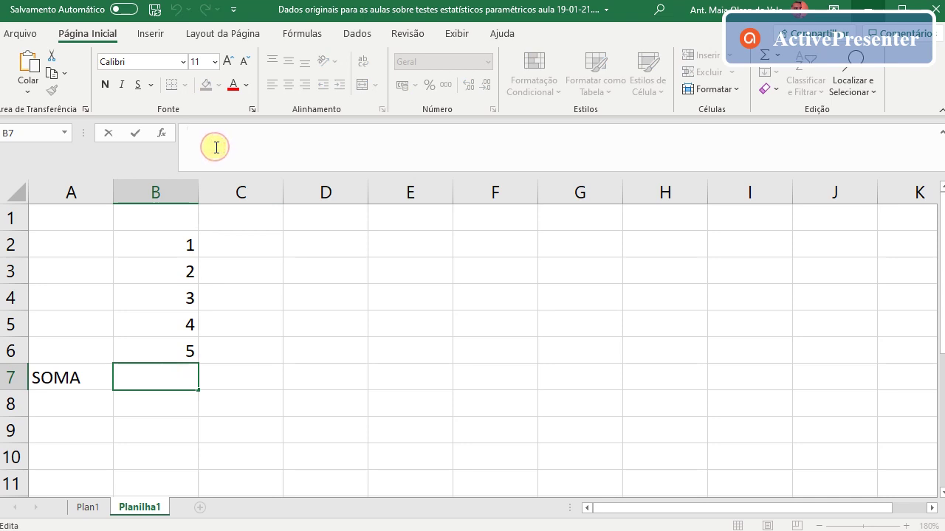
type("=")
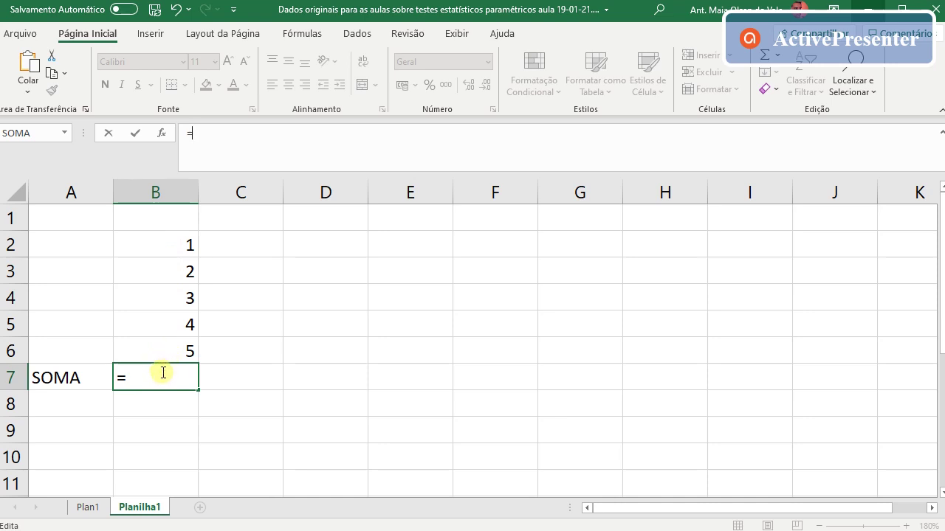
left_click(168, 244)
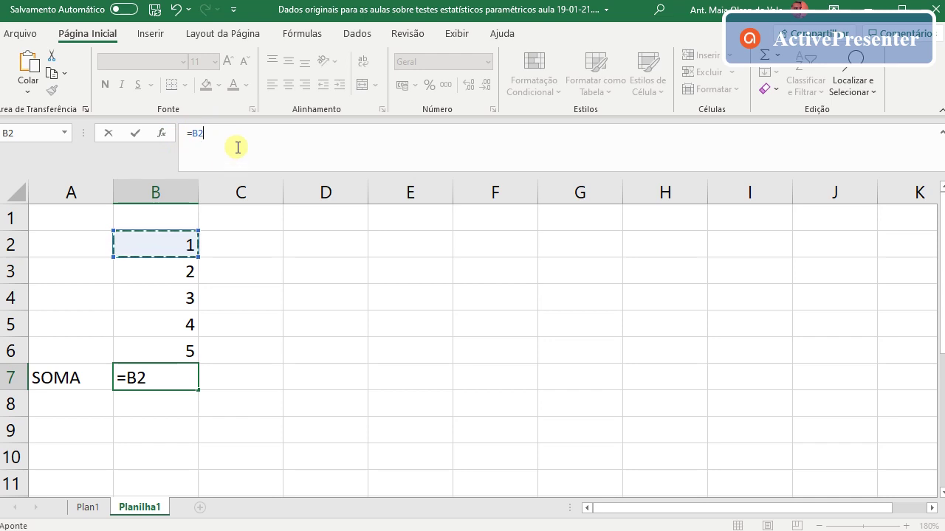
type("+")
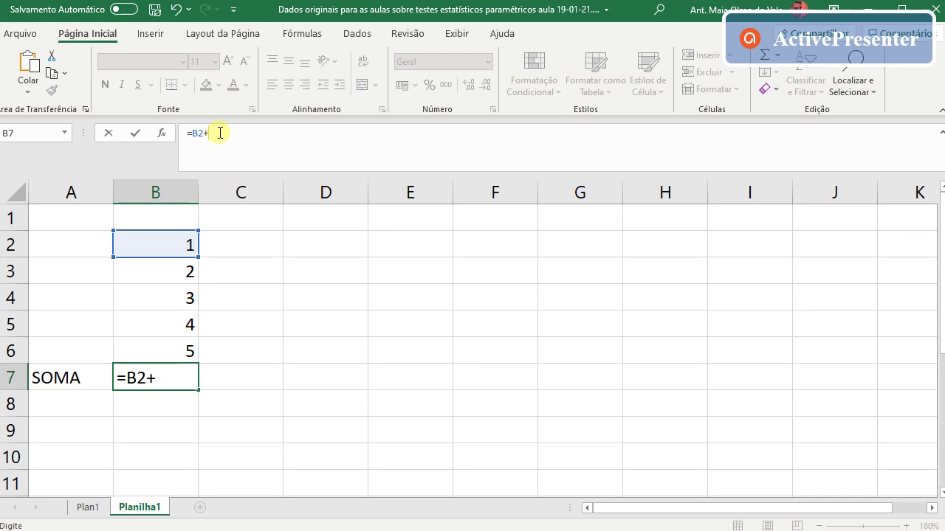
left_click(155, 273)
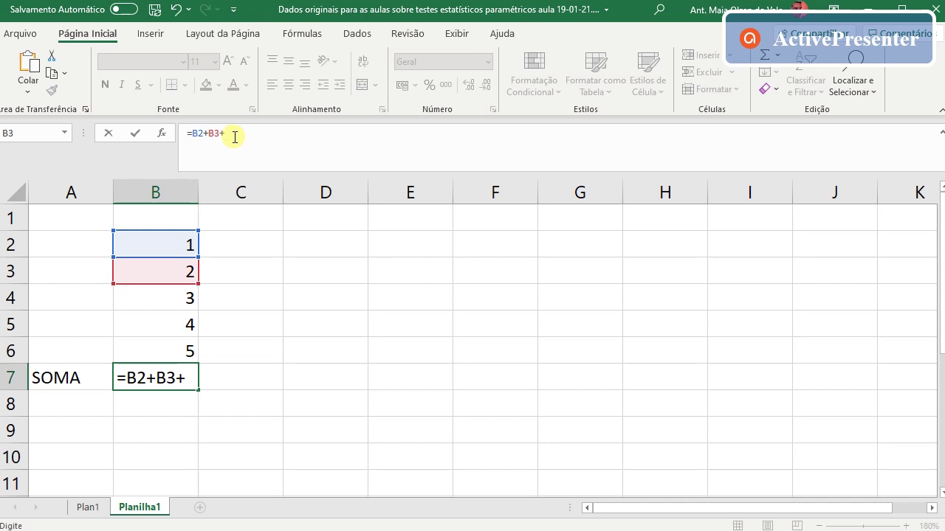
type("B")
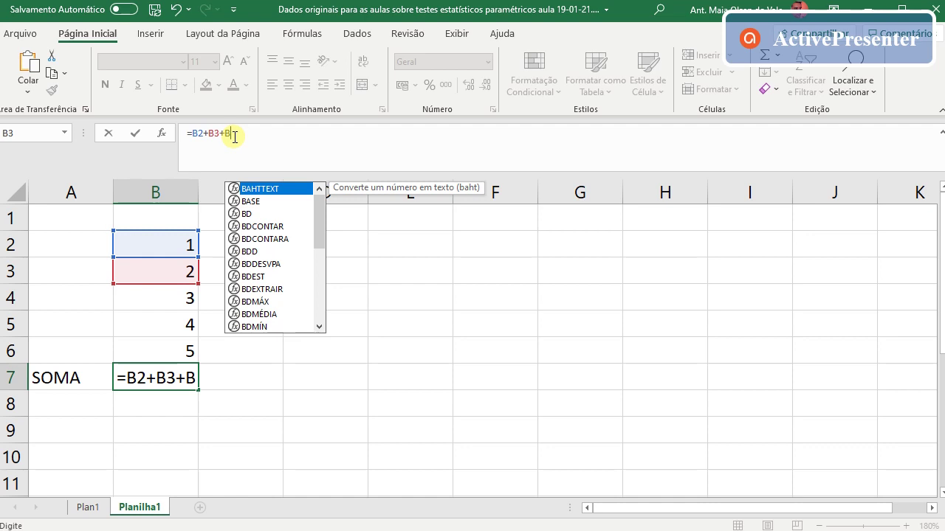
type("4+")
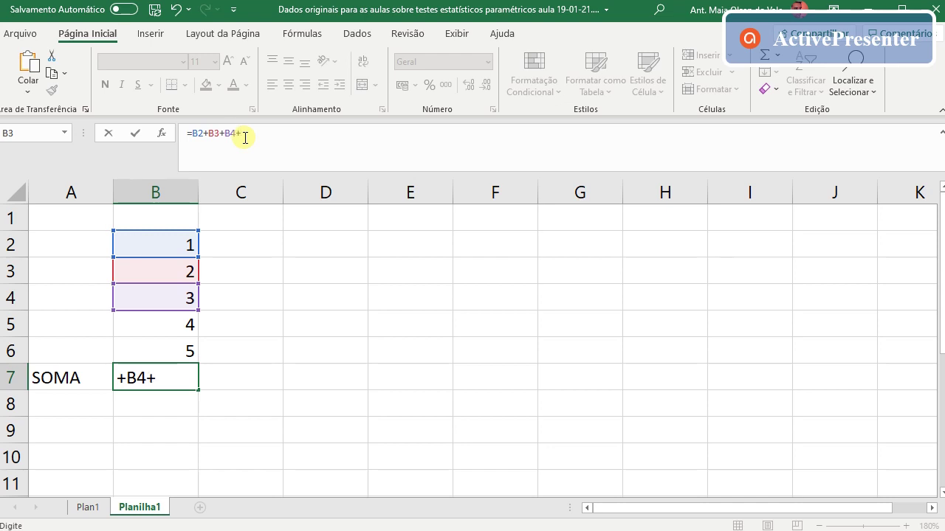
left_click(174, 323)
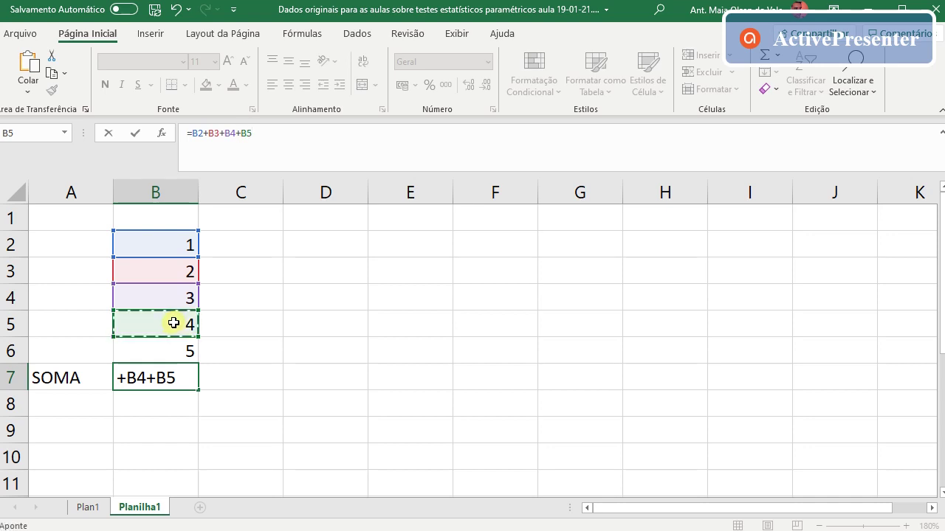
type("+")
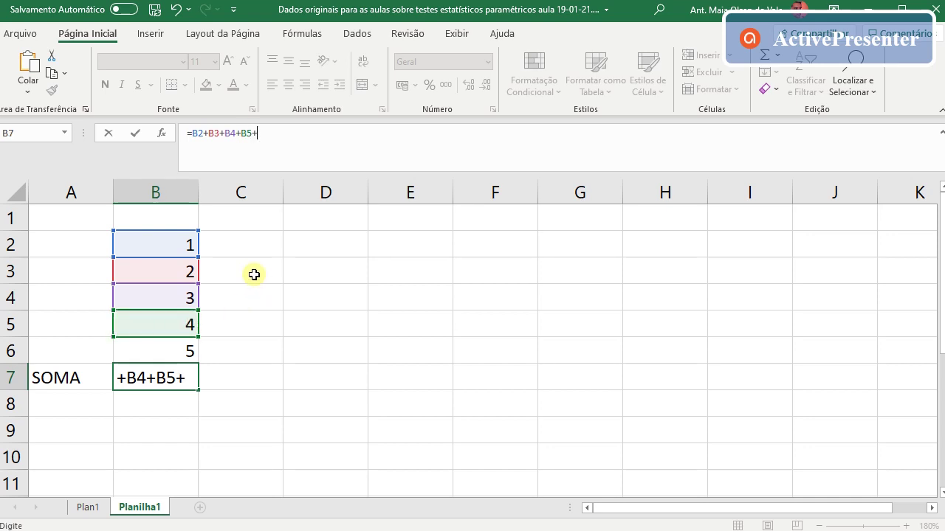
left_click(165, 353)
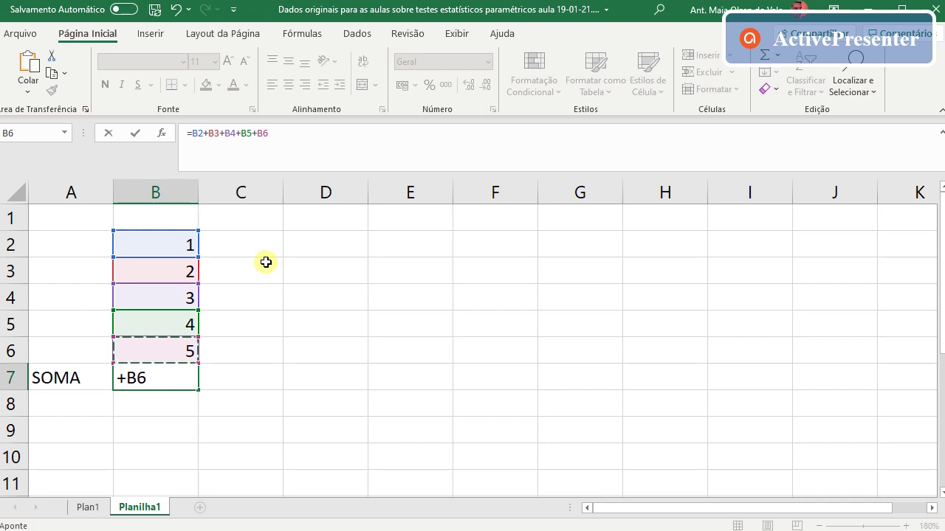
key("Return")
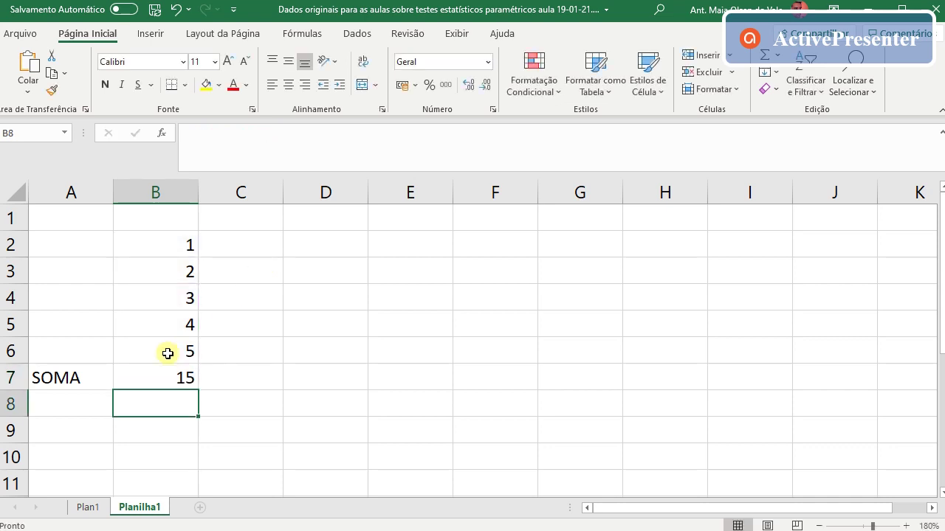
left_click(148, 378)
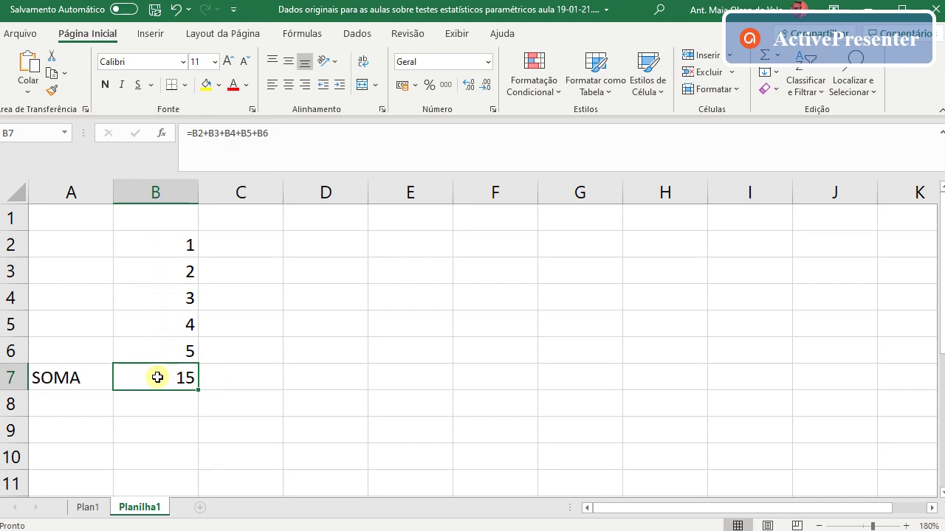
- Replace the value in cell B2 with 9 and select B7 to check its formula
left_click(225, 345)
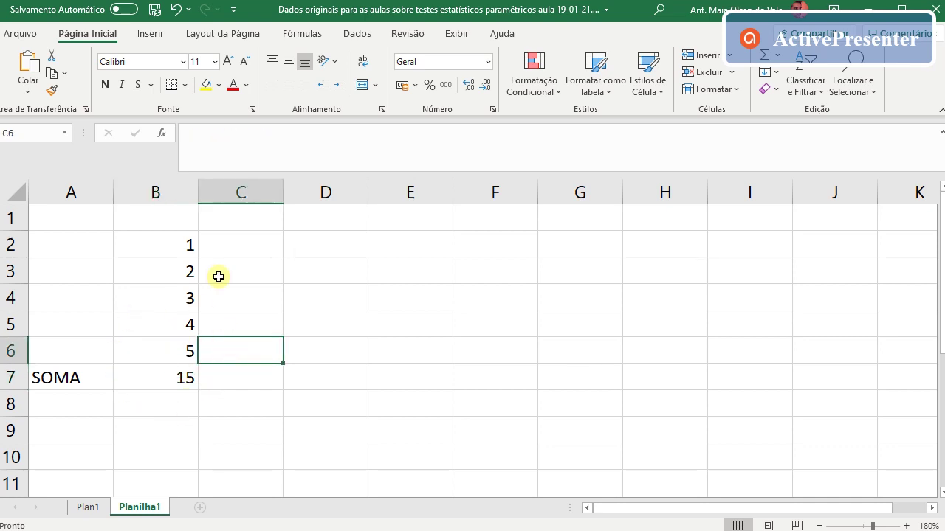
left_click(180, 244)
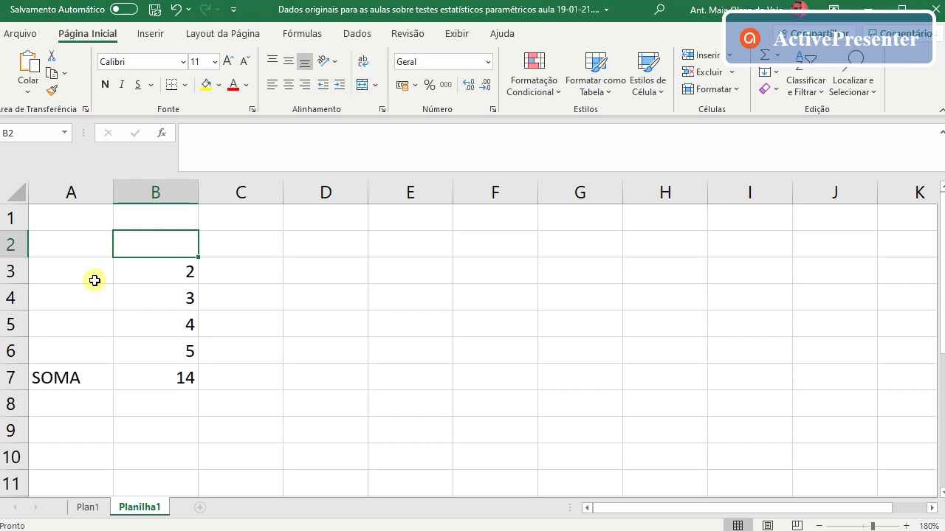
type("9")
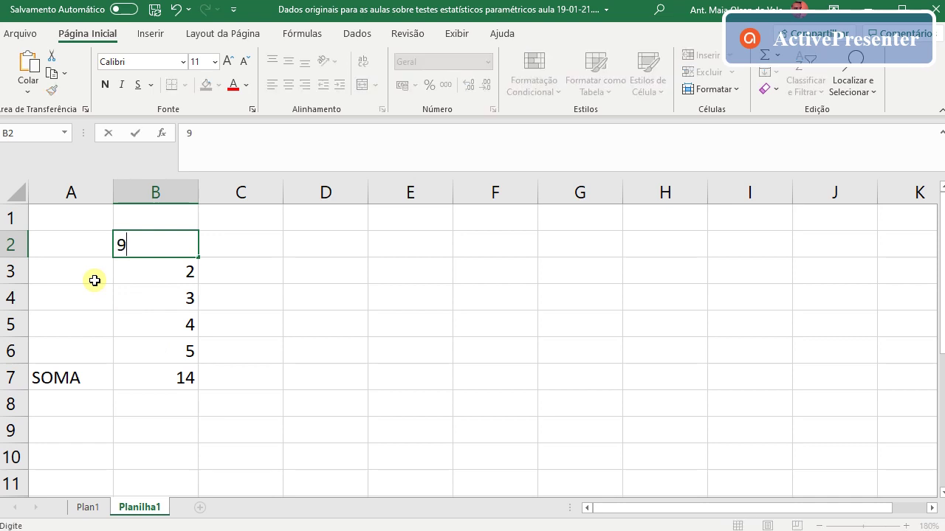
key("Return")
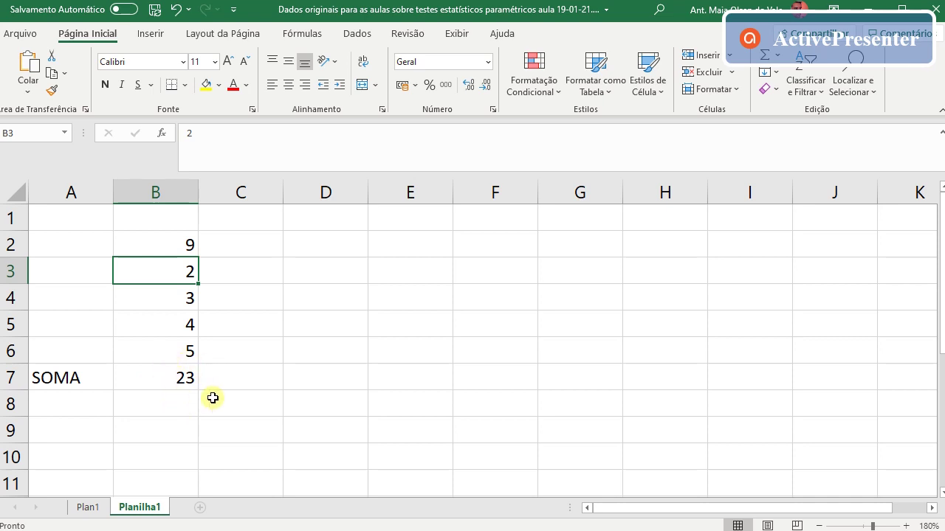
left_click(158, 376)
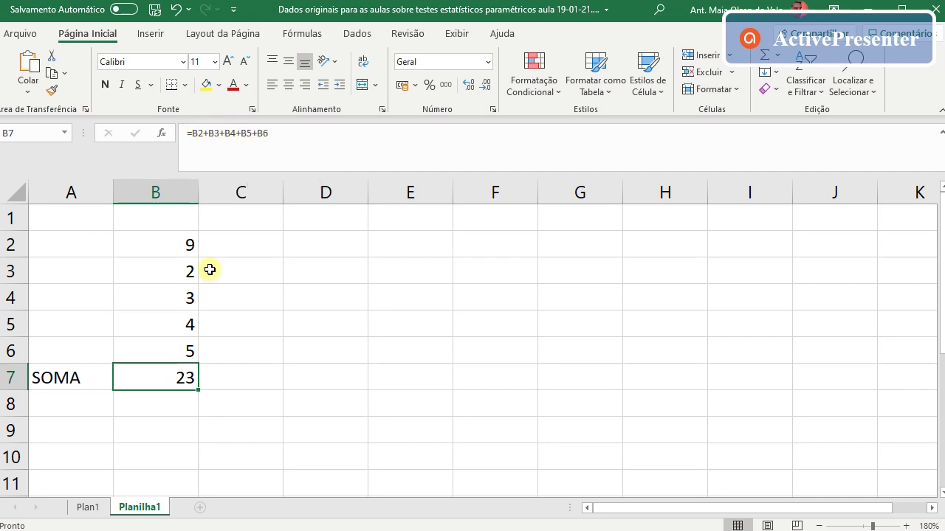
- Enter the plain number 25 in cell D4 and compare its content with the formula in B7
left_click(309, 295)
double_click(308, 293)
type("25")
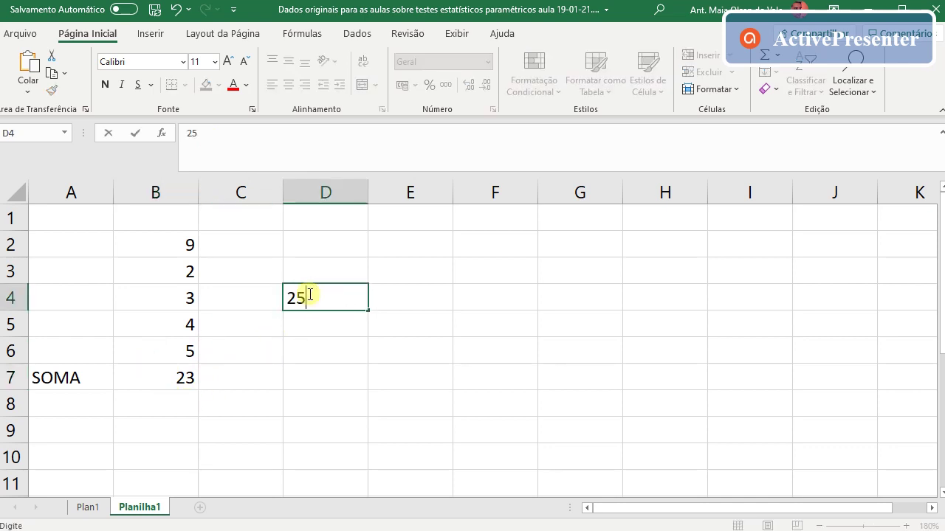
key("Return")
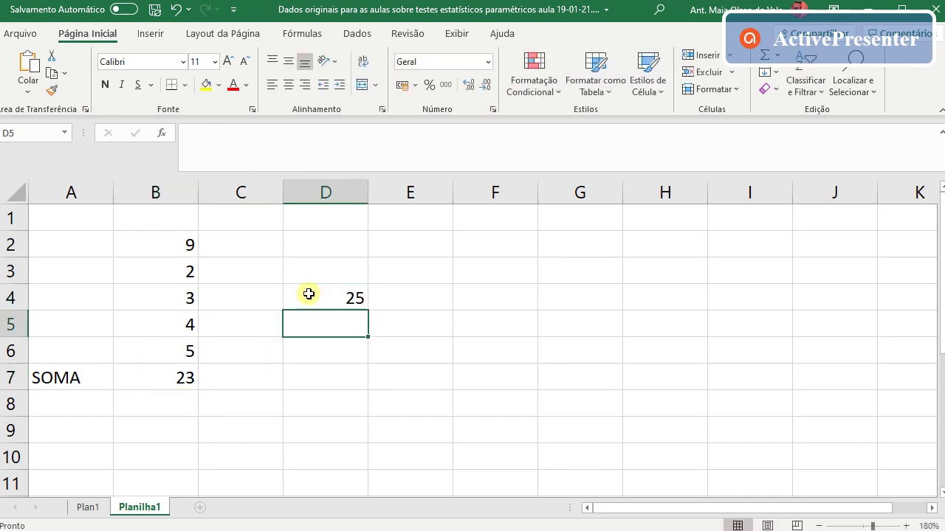
left_click(308, 295)
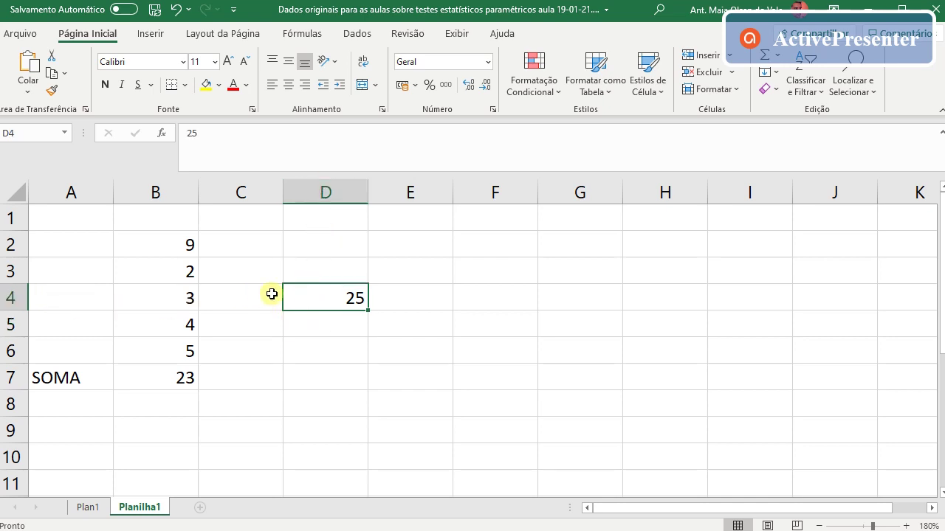
left_click(162, 377)
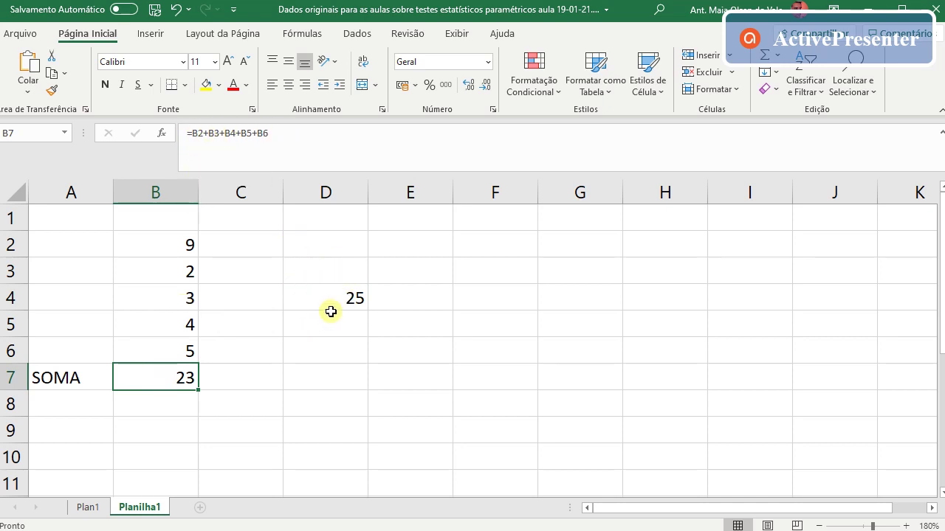
- Replace the value in cell B4 with 75
left_click(173, 297)
type("7")
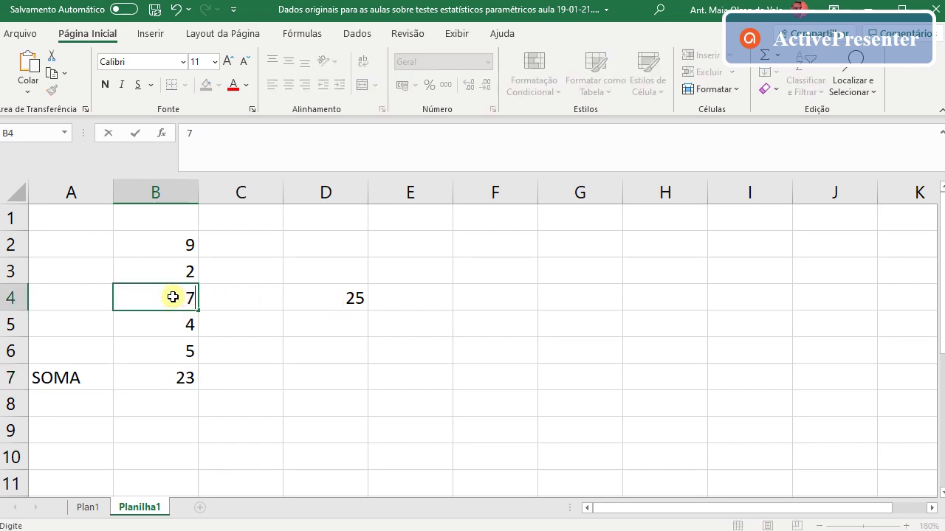
type("5")
key("Return")
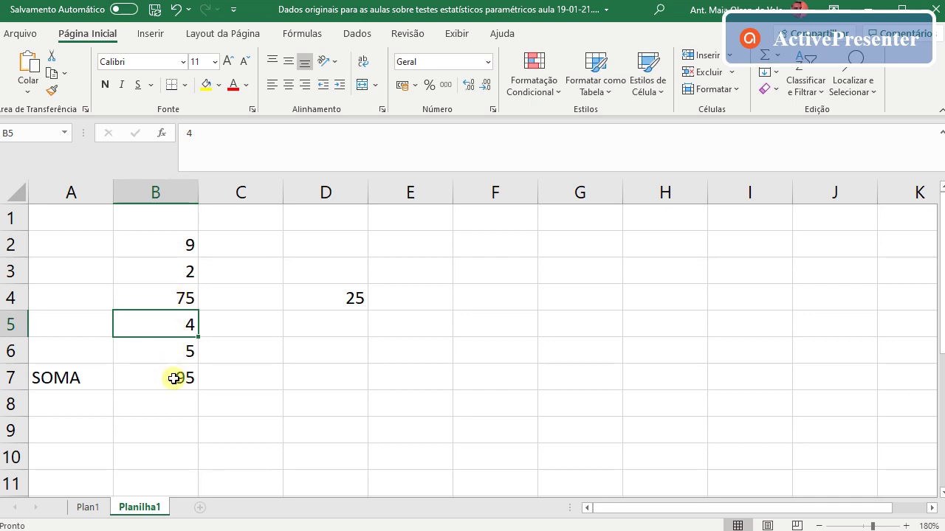
- Clear the SOMA label from cell A7
left_click(75, 381)
key("Delete")
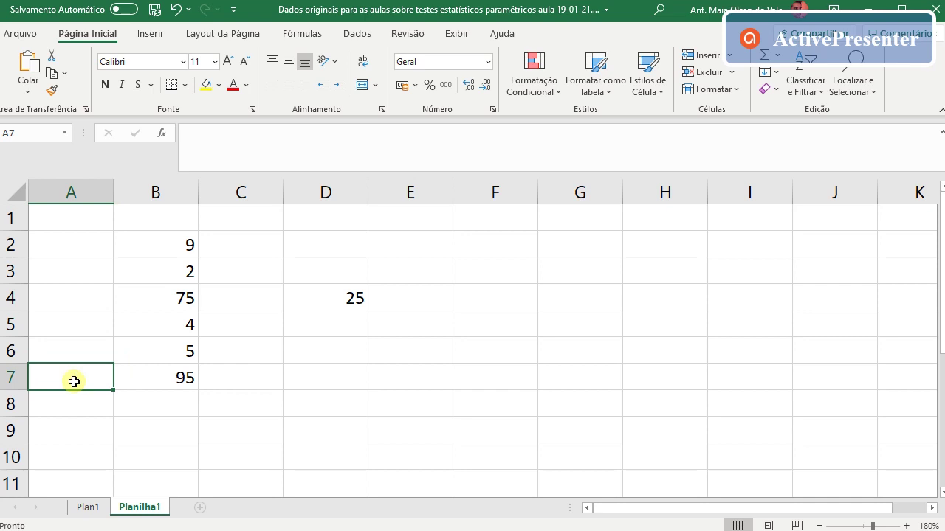
key("Return")
left_click(74, 381)
- Change every plus sign in the B7 formula to a minus sign, giving =B2-B3-B4-B5-B6
left_click(158, 383)
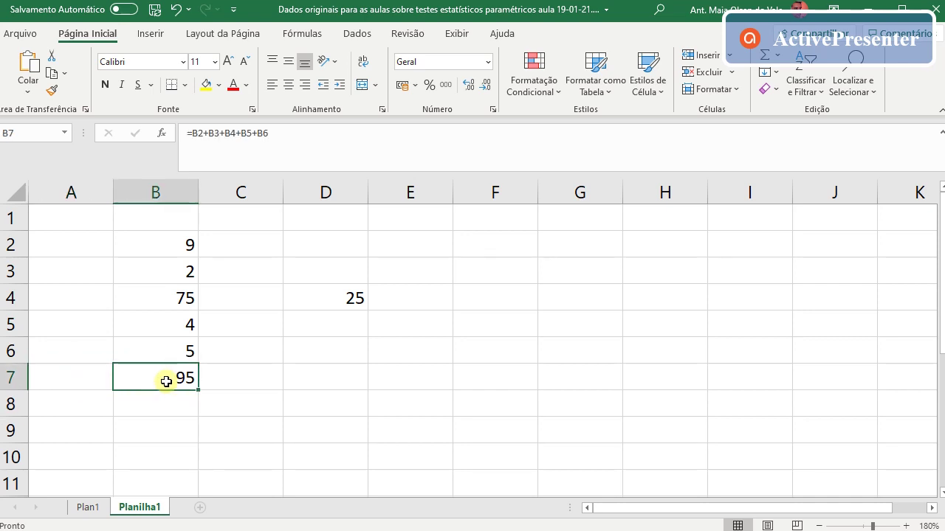
left_click(276, 131)
left_click_drag(276, 130, 186, 133)
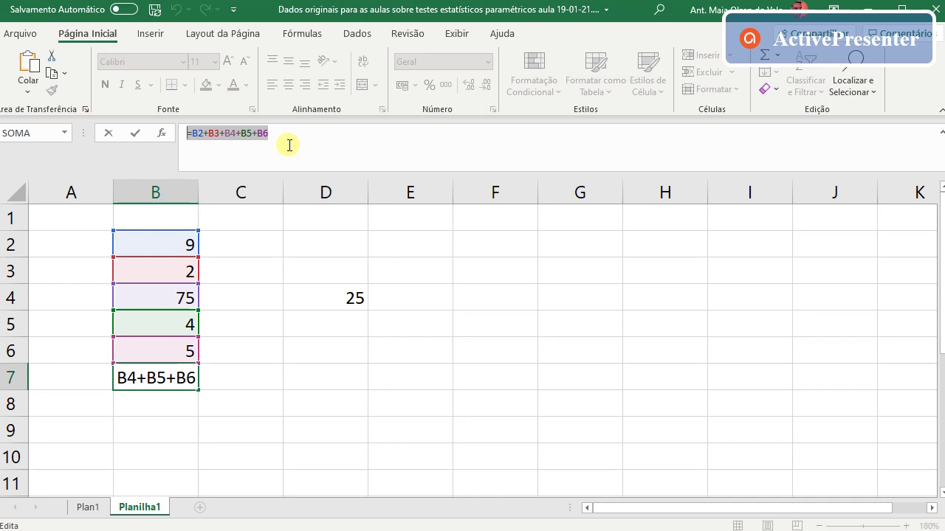
left_click(201, 137)
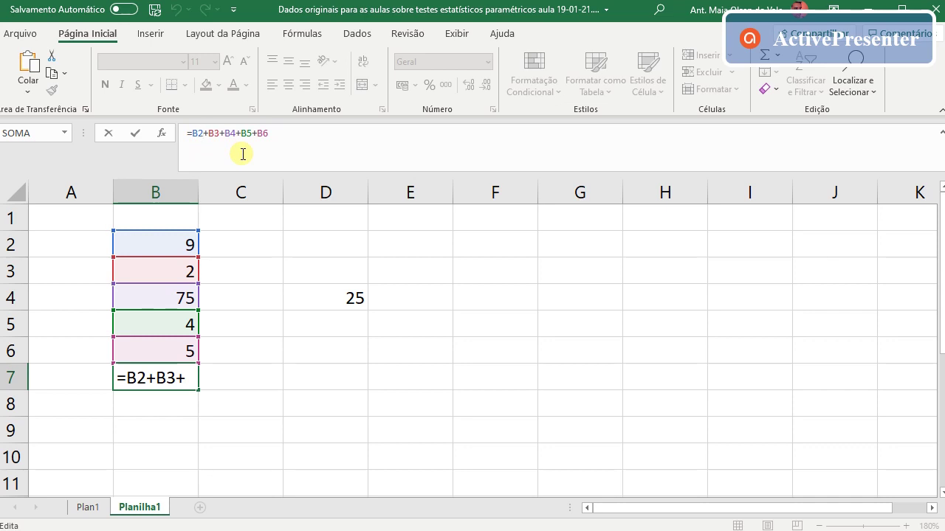
key("Delete")
type("-")
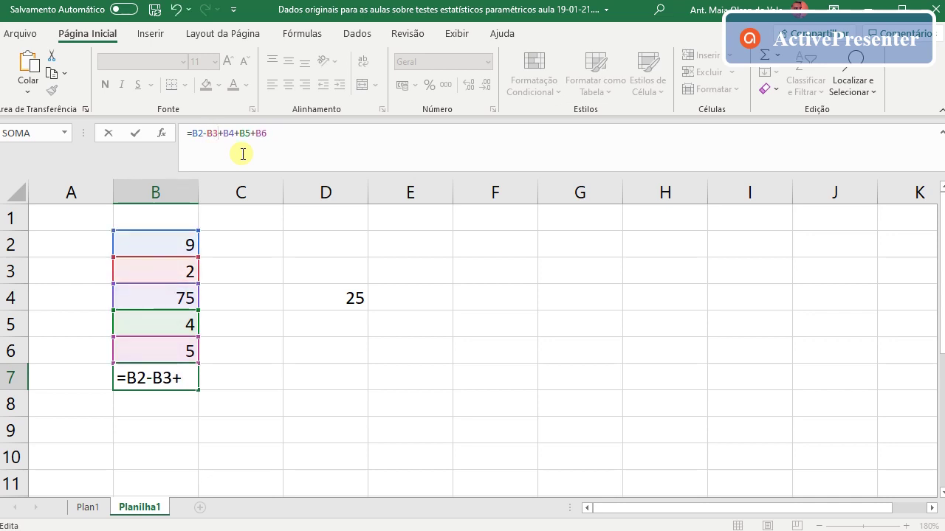
key("Delete")
type("-")
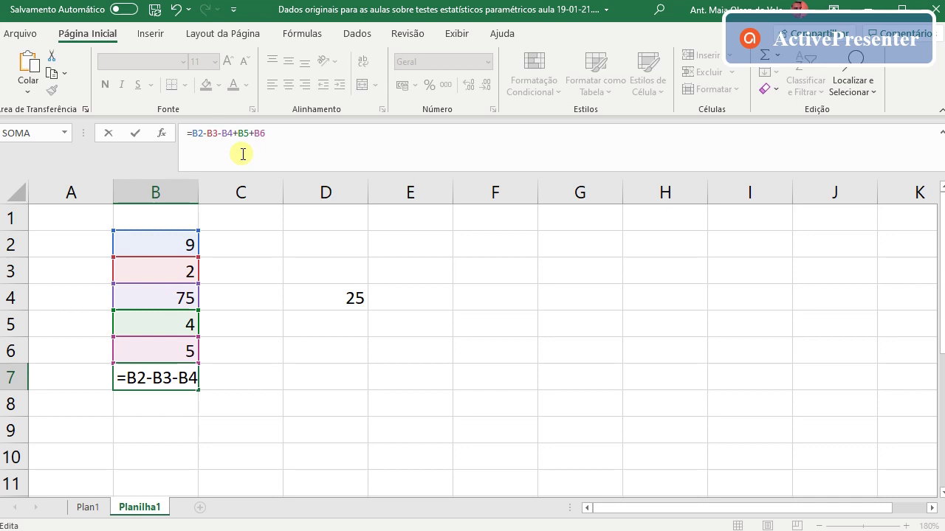
key("Right")
key("Right")
key("Delete")
type("-B3")
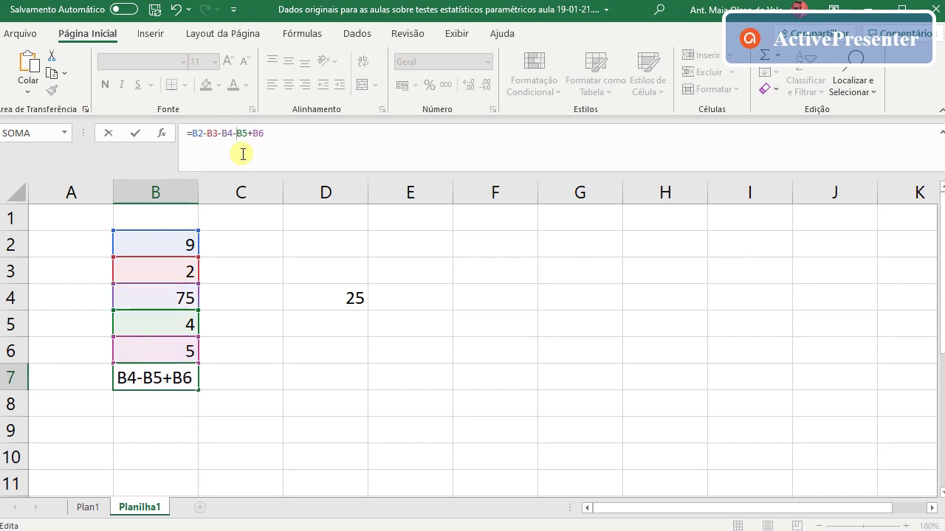
type("-")
key("Delete")
key("Return")
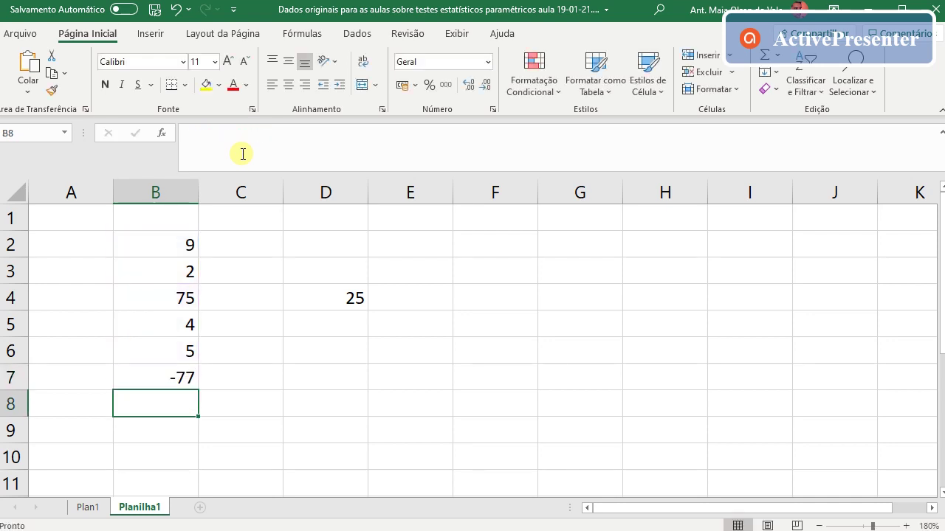
- Examine the subtraction formula in B7, highlighting its terms -B3-B4-B5-B6, and leave it without editing
left_click(157, 375)
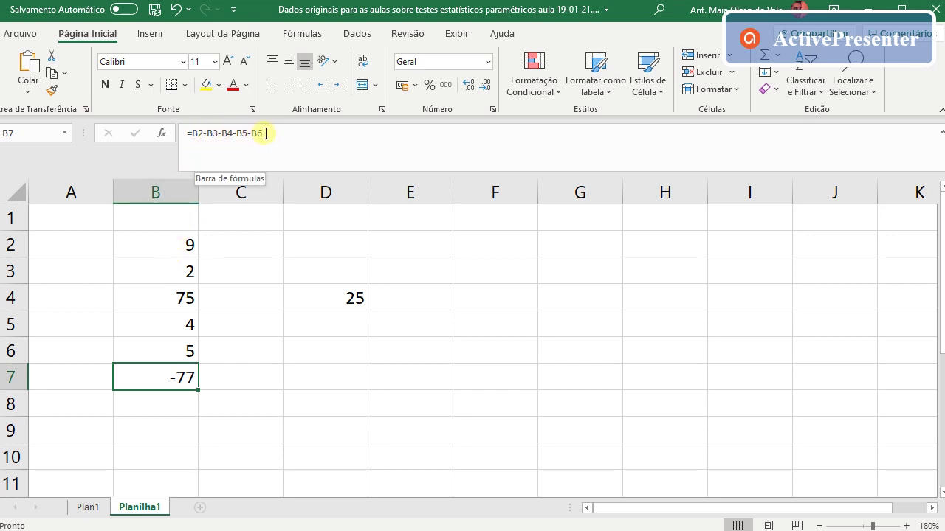
left_click_drag(265, 134, 205, 137)
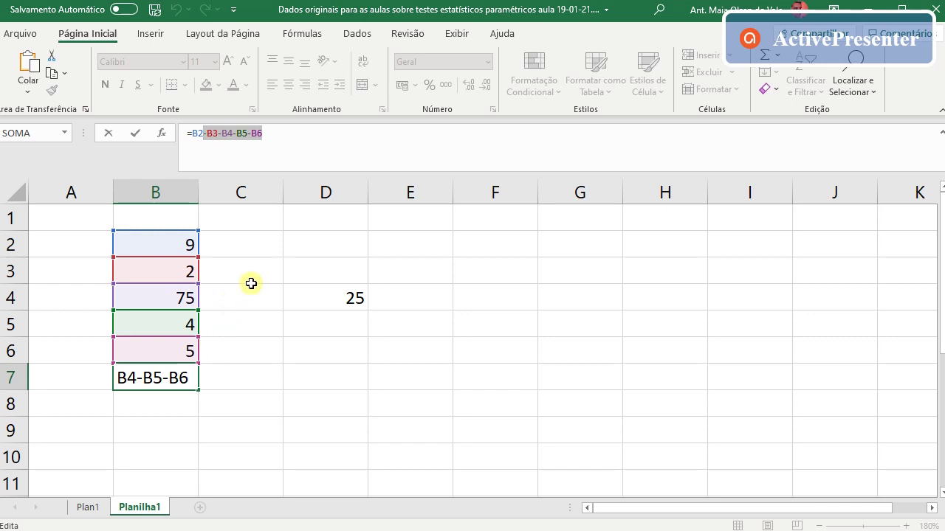
key("Escape")
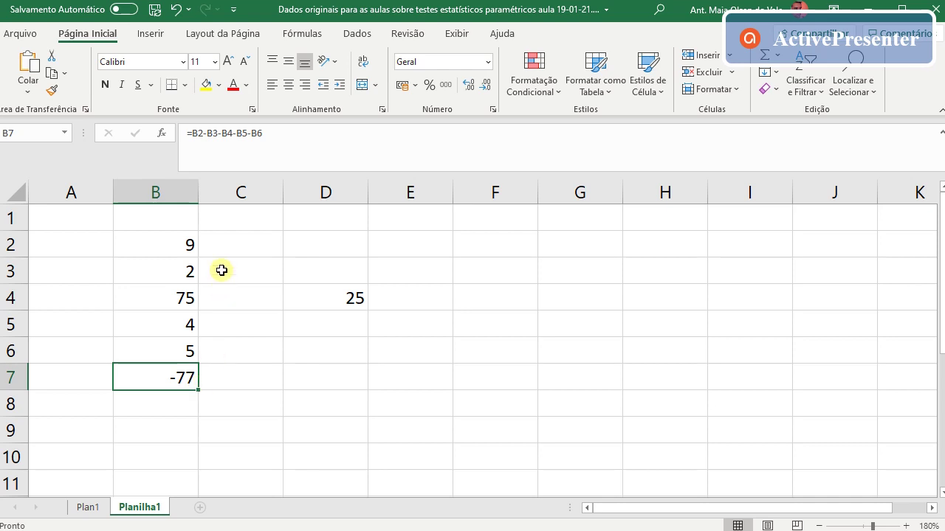
- Rewrite the B7 formula as the multiplication =B2*B3, removing the remaining subtraction terms
left_click(204, 134)
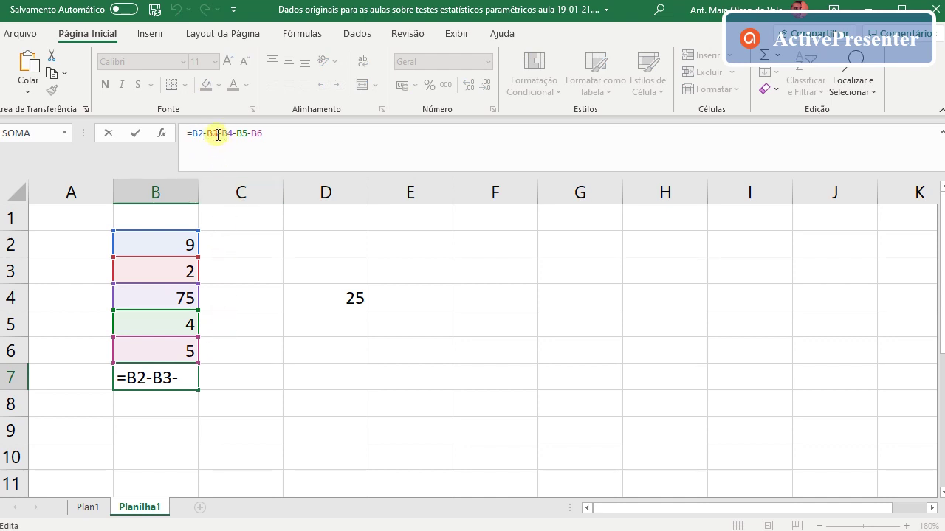
mouse_move(206, 133)
left_mouse_down()
mouse_move(273, 134)
mouse_move(219, 136)
left_mouse_up()
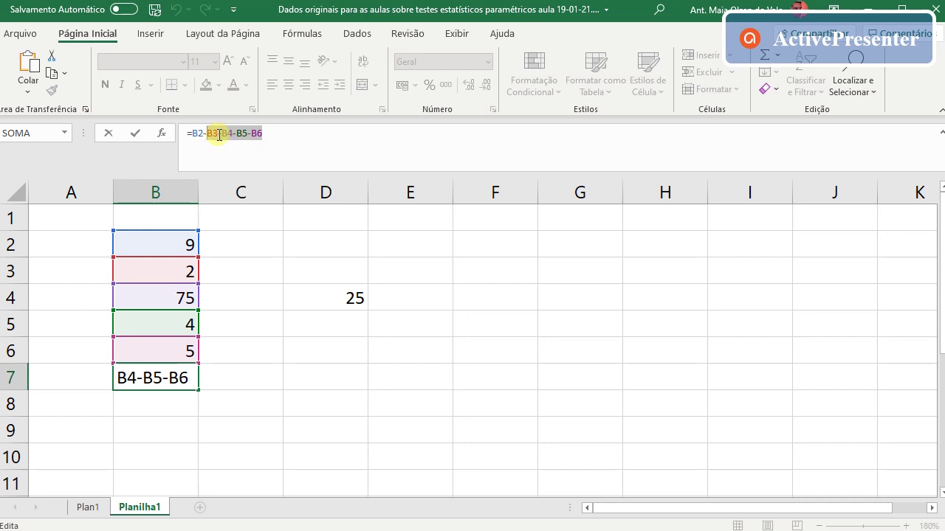
key("BackSpace")
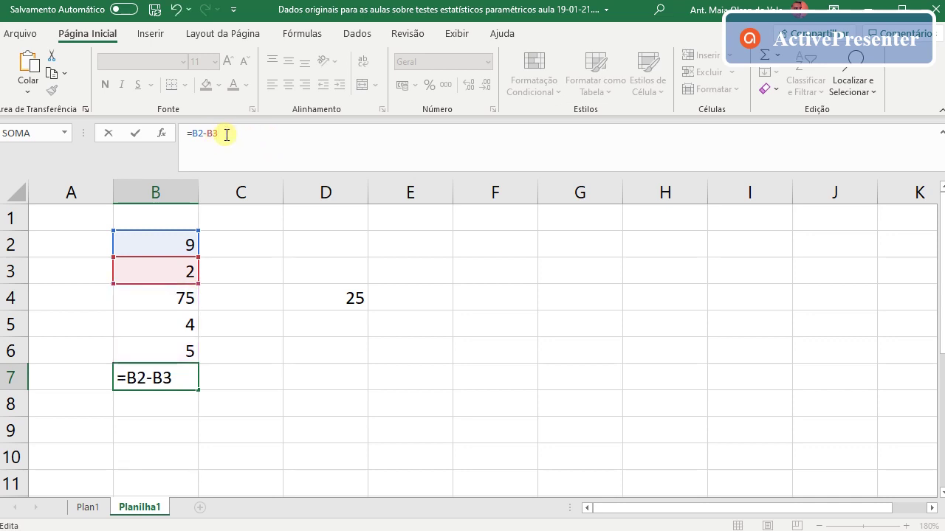
key("BackSpace")
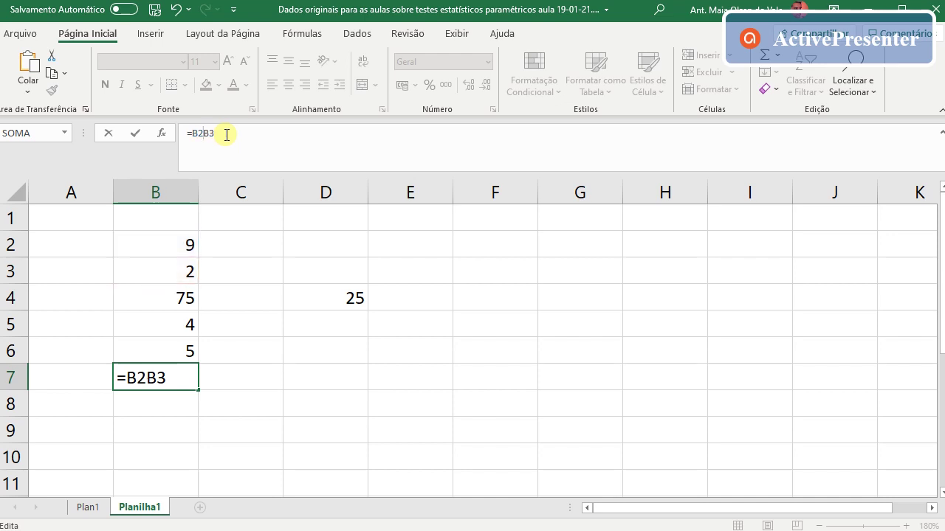
type("*")
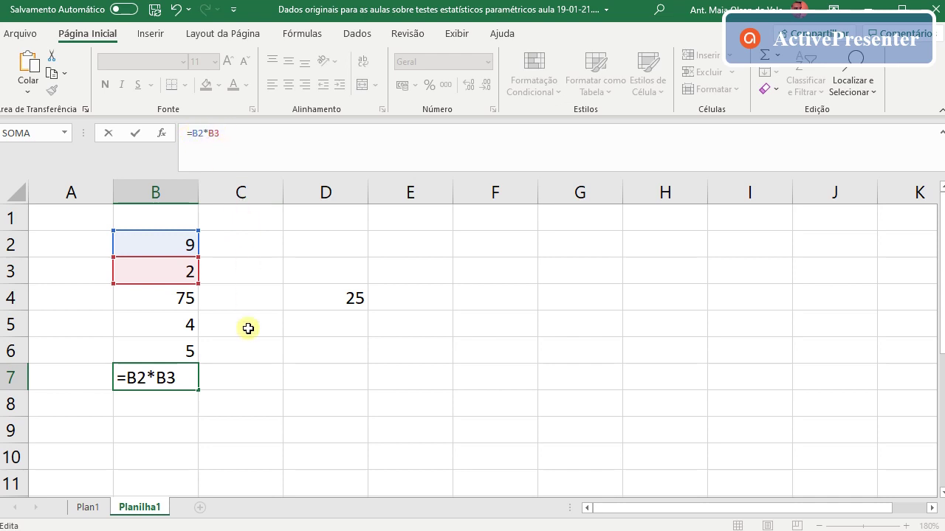
key("Return")
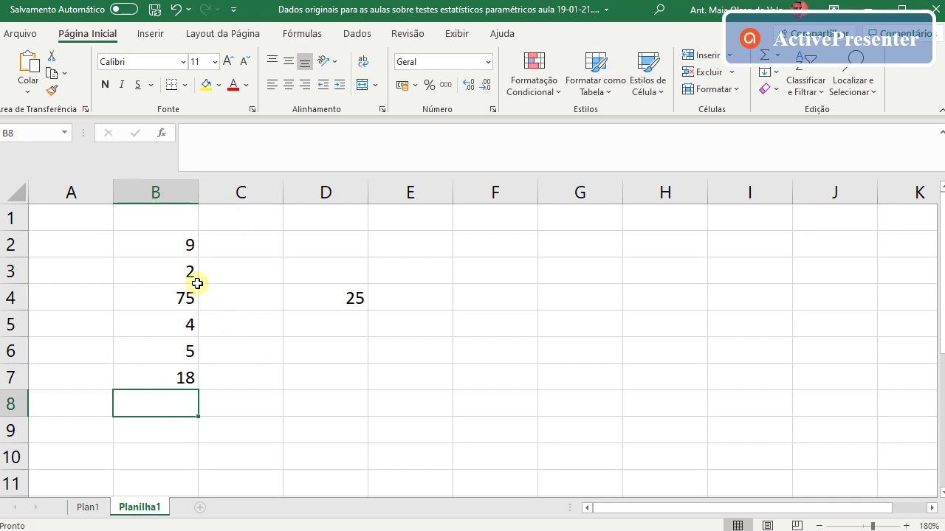
- Clear the numbers from cells B4 to B6
left_click_drag(172, 298, 174, 355)
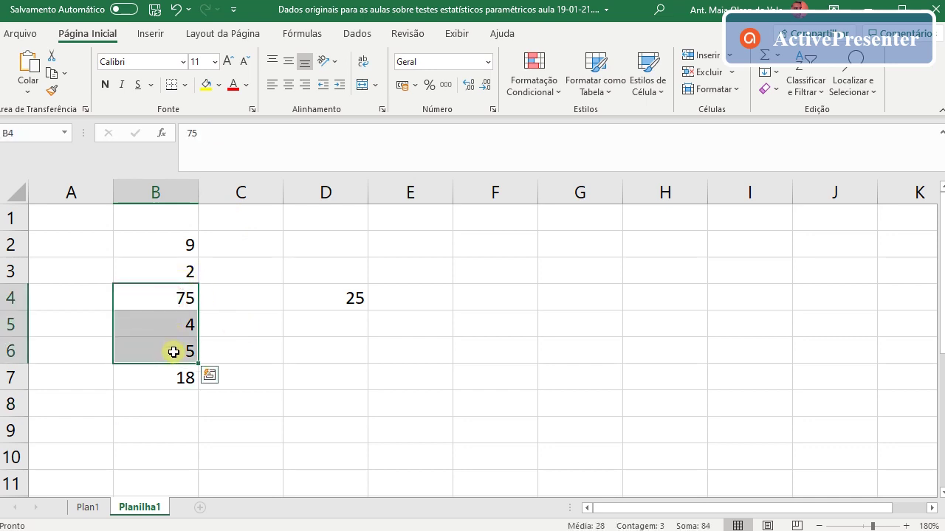
key("Delete")
left_click(225, 296)
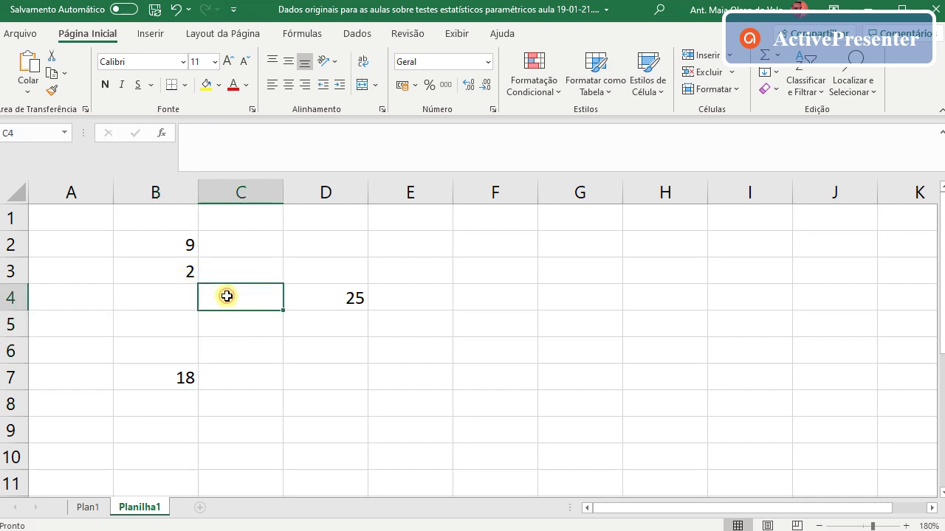
- Replace the value in cell B3 with 10
left_click(169, 270)
left_click(158, 240)
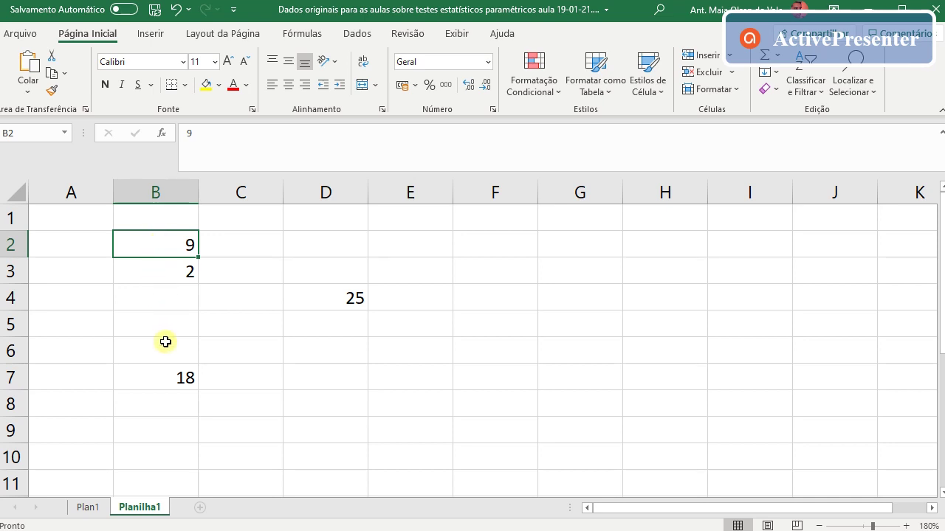
left_click(165, 380)
left_click(159, 267)
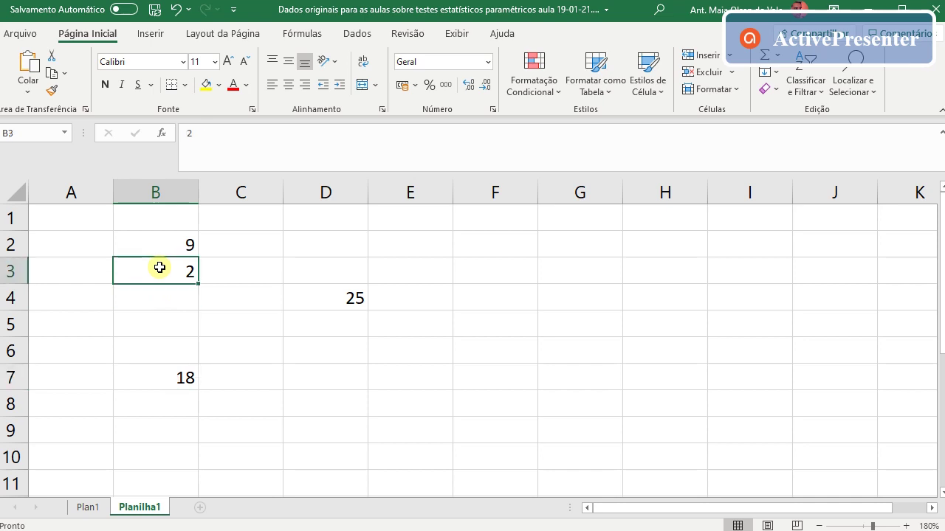
type("10")
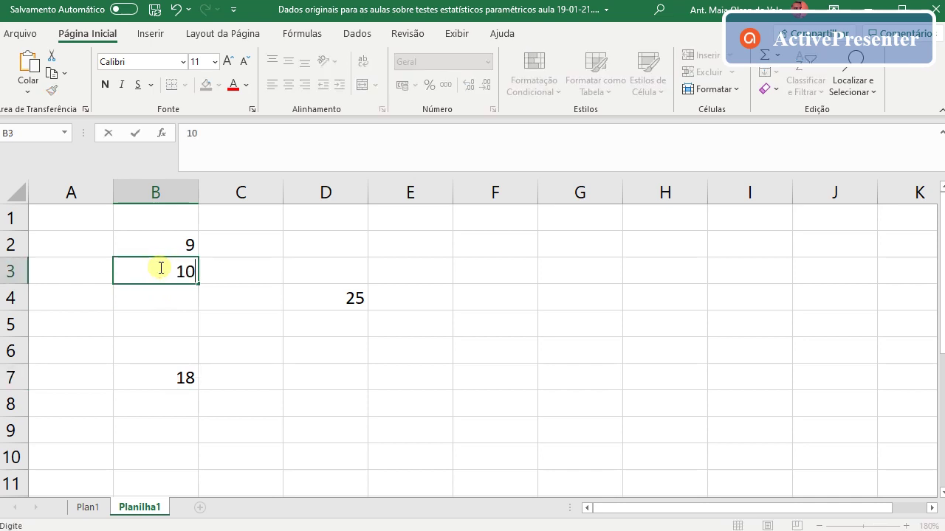
key("Return")
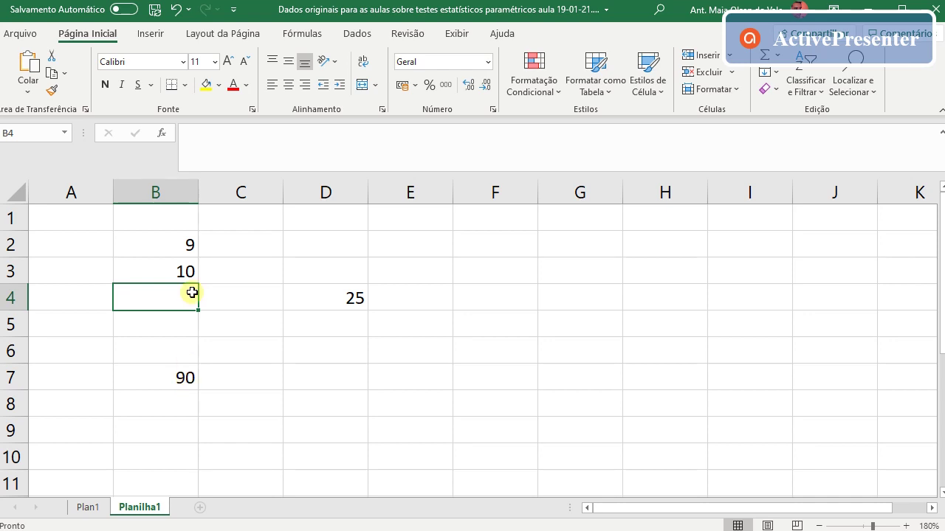
- Change the multiplication sign in the B7 formula to a division sign, giving =B2/B3
left_click(160, 377)
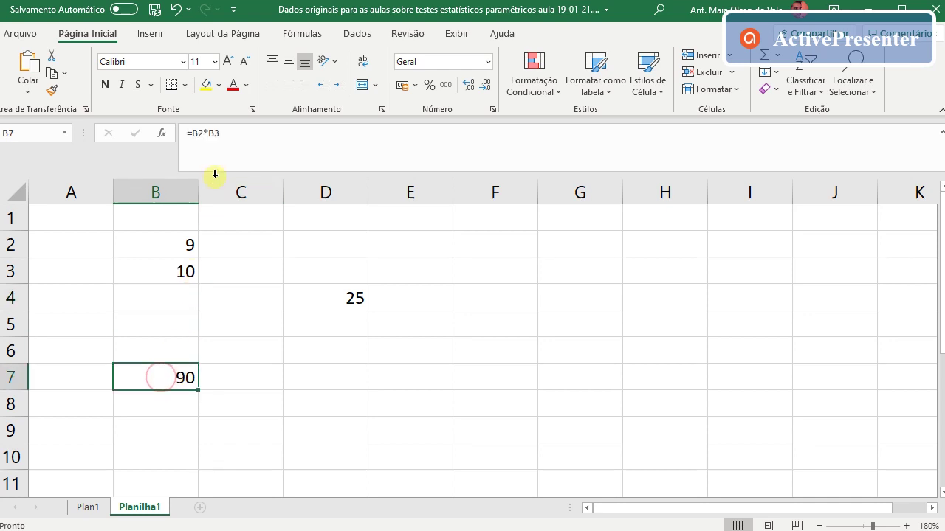
left_click(207, 132)
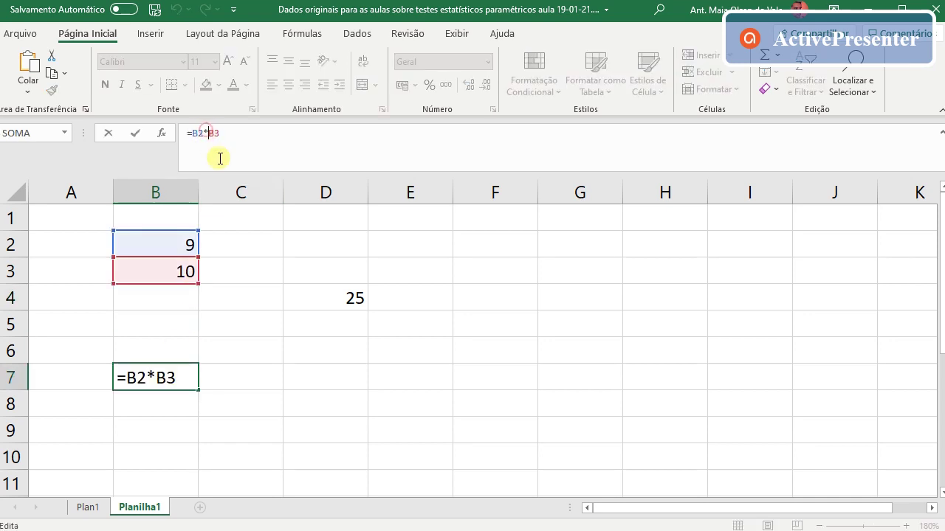
key("BackSpace")
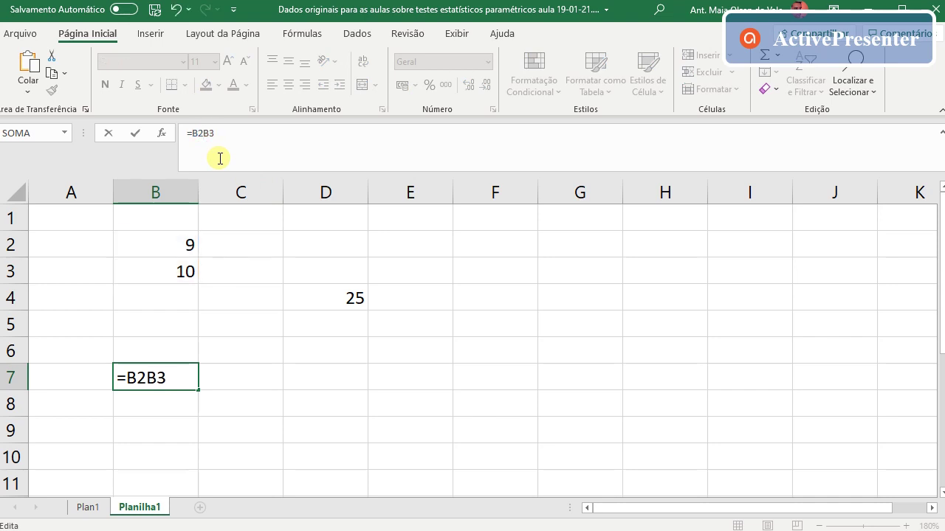
type("/")
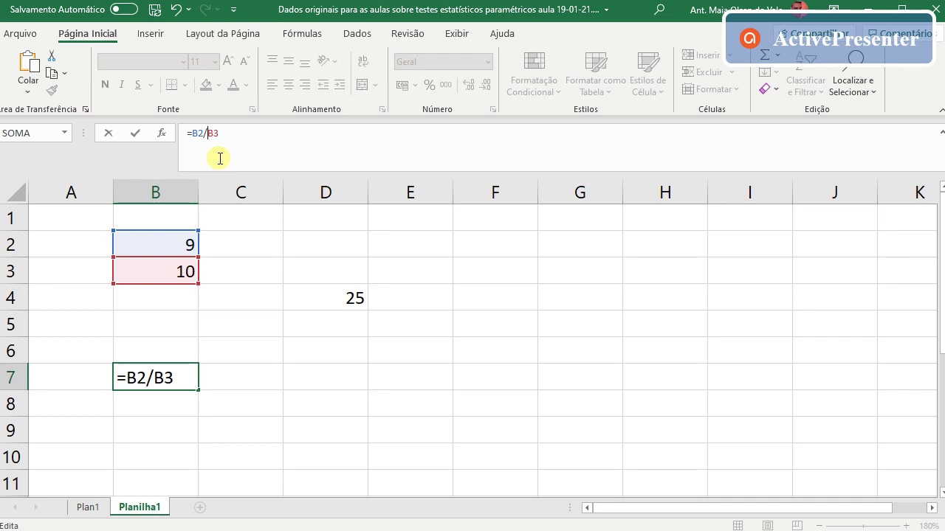
key("Return")
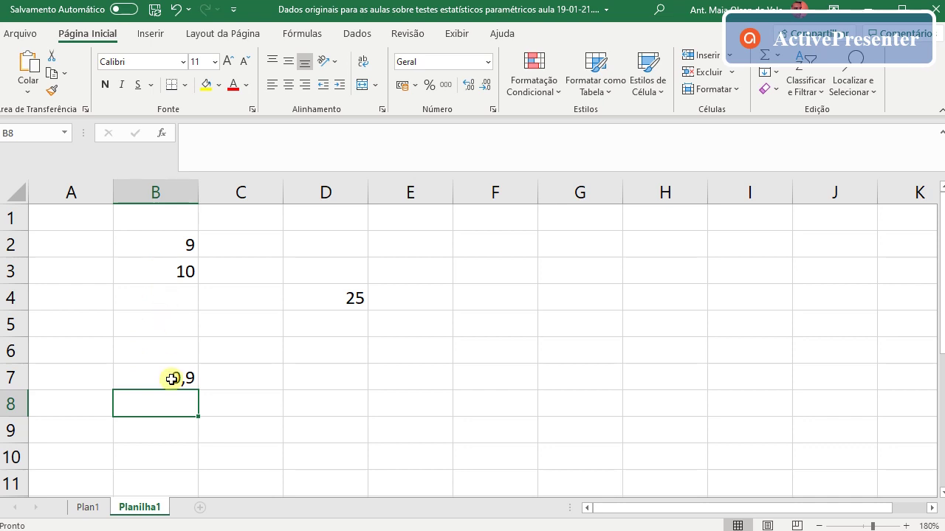
left_click(148, 376)
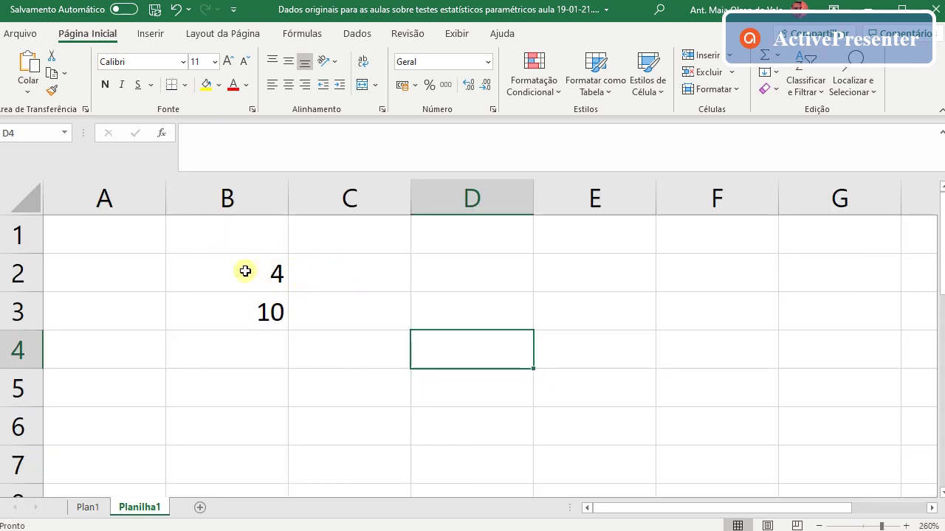
- Enter the formula =B2^2 in cell C2 to square the number in B2
left_click(345, 275)
left_click(279, 143)
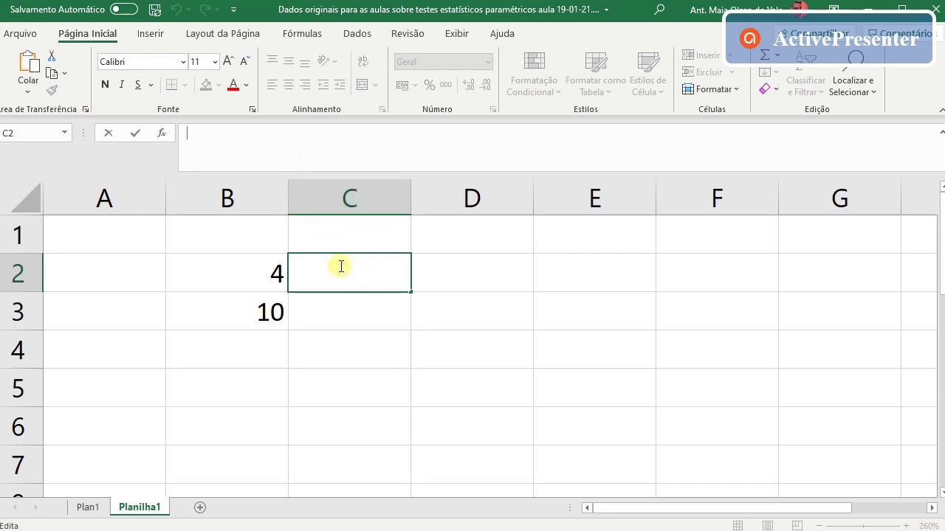
type("=")
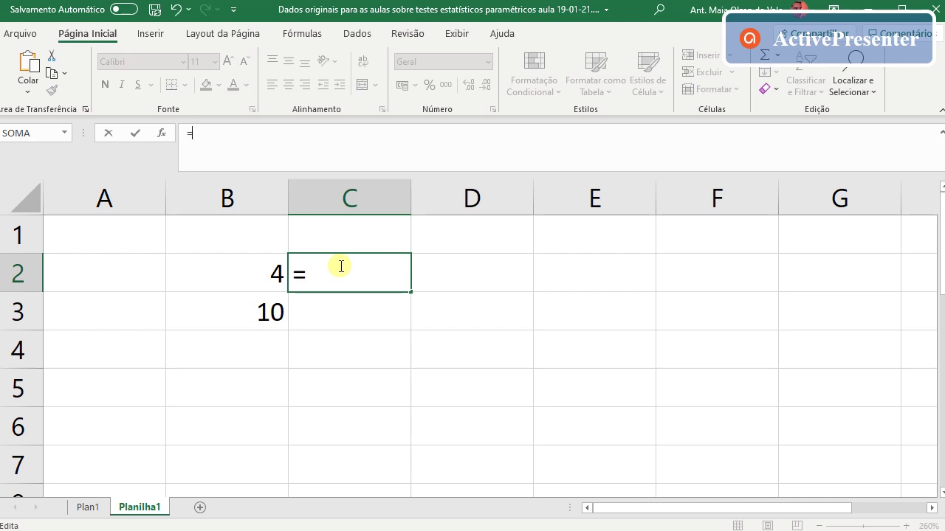
left_click(238, 267)
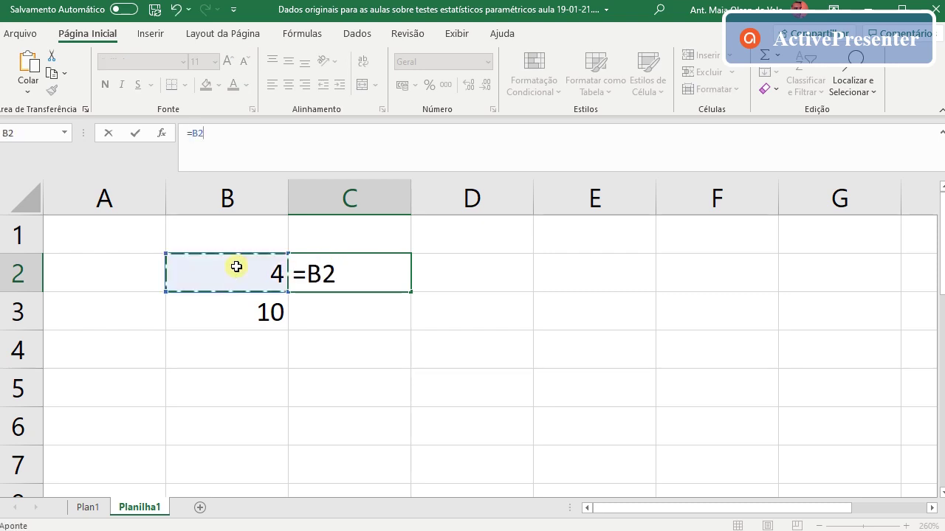
left_click(356, 268)
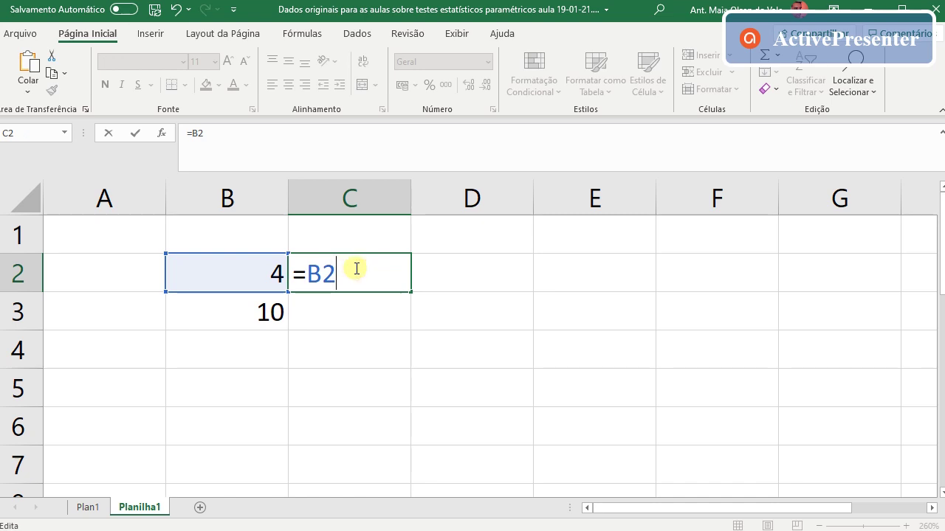
type("^2")
key("Return")
- Enter the formula =B3^3 in cell C3 to cube the number in B3
type("=B3^")
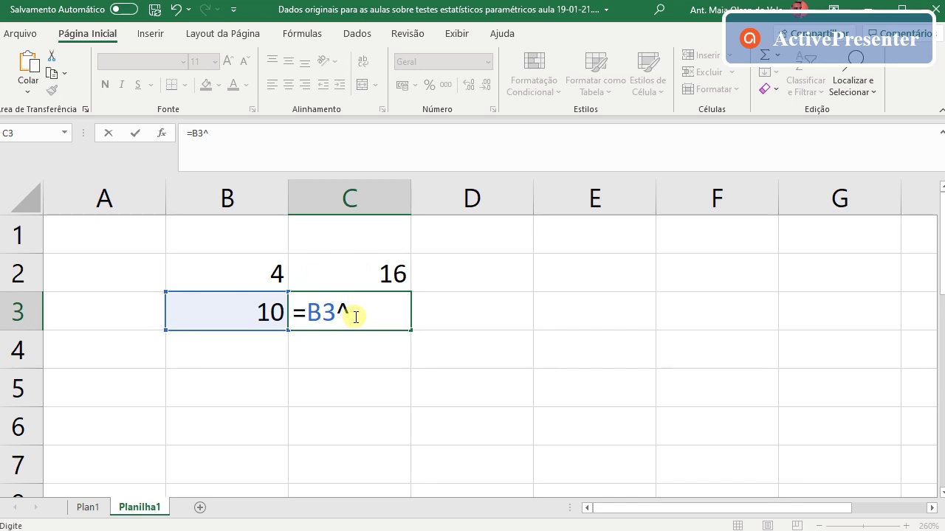
type("3")
key("Return")
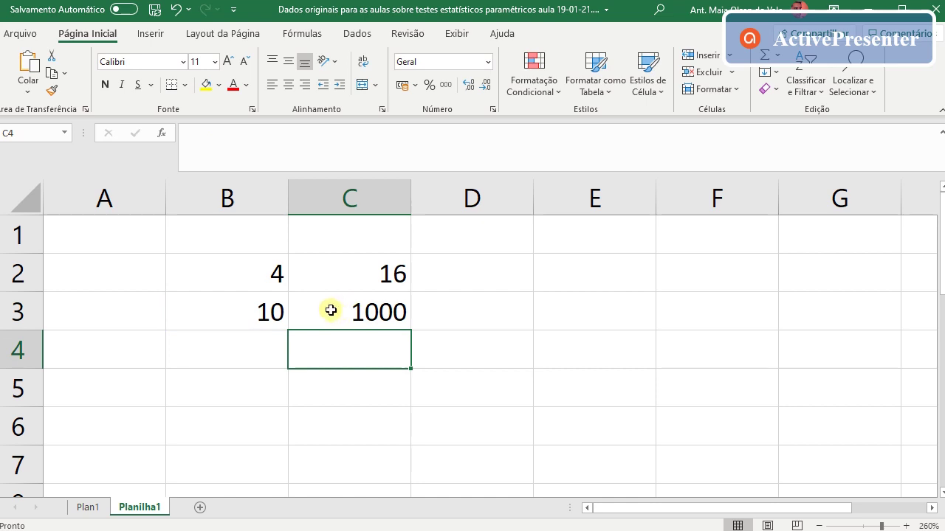
left_click(329, 310)
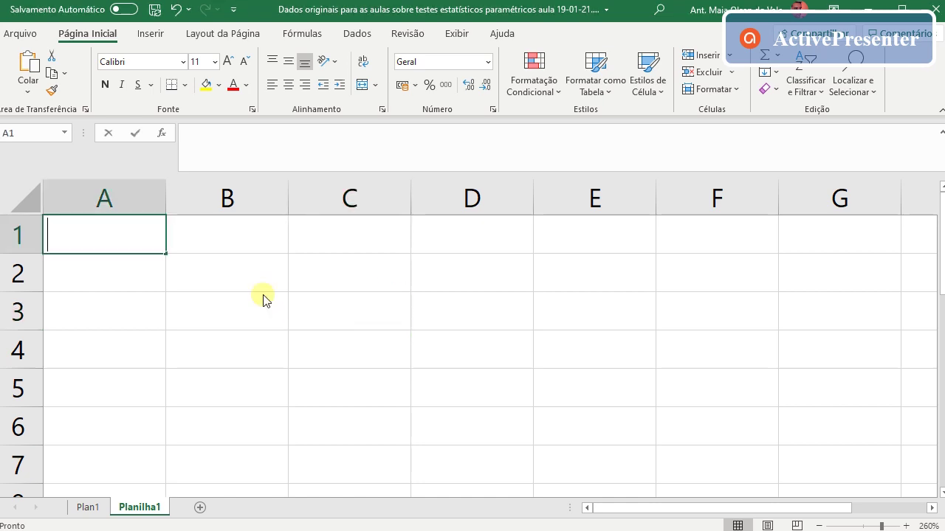
- Enter the heading Espaço 1 in cell A1
key("F2")
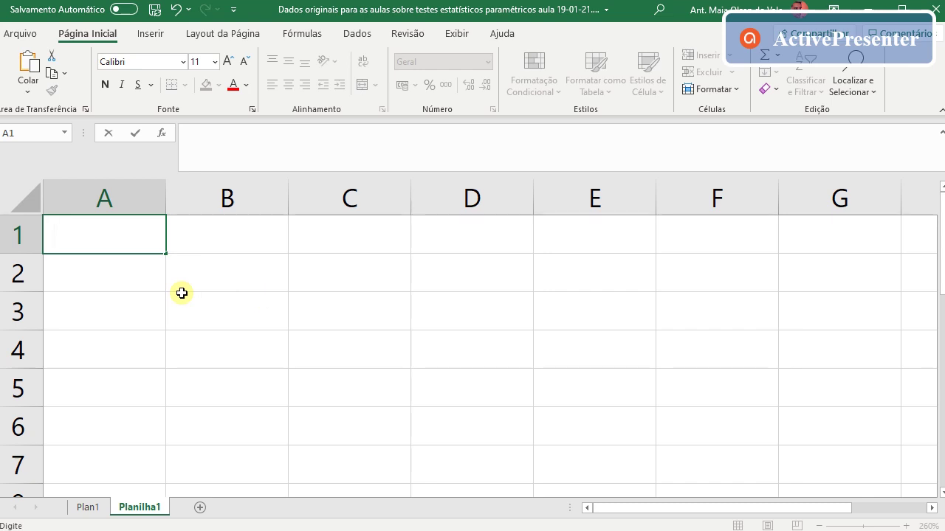
type("Espa")
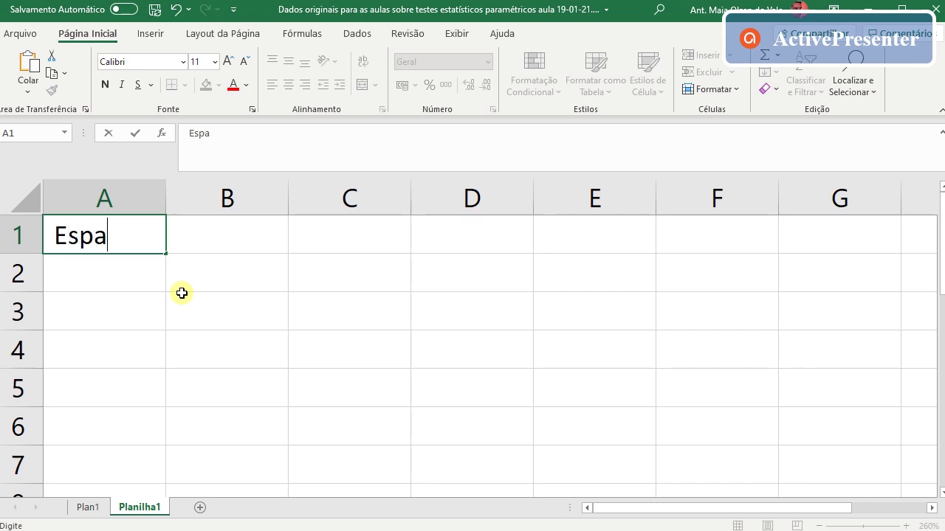
type("ço 1")
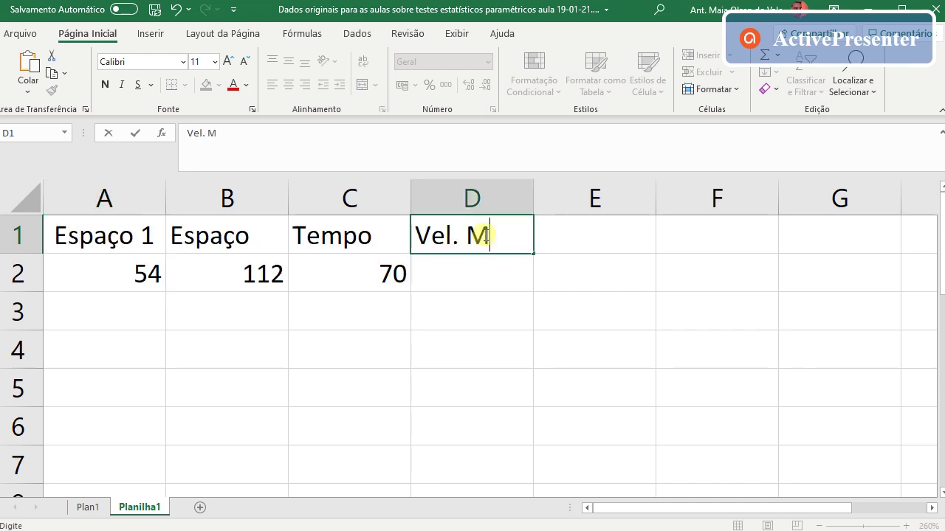
- Reword the heading being entered in cell D1 so it reads Velocidade
type("e'd")
key("BackSpace")
key("BackSpace")
key("BackSpace")
key("BackSpace")
key("BackSpace")
key("BackSpace")
type("ocidade")
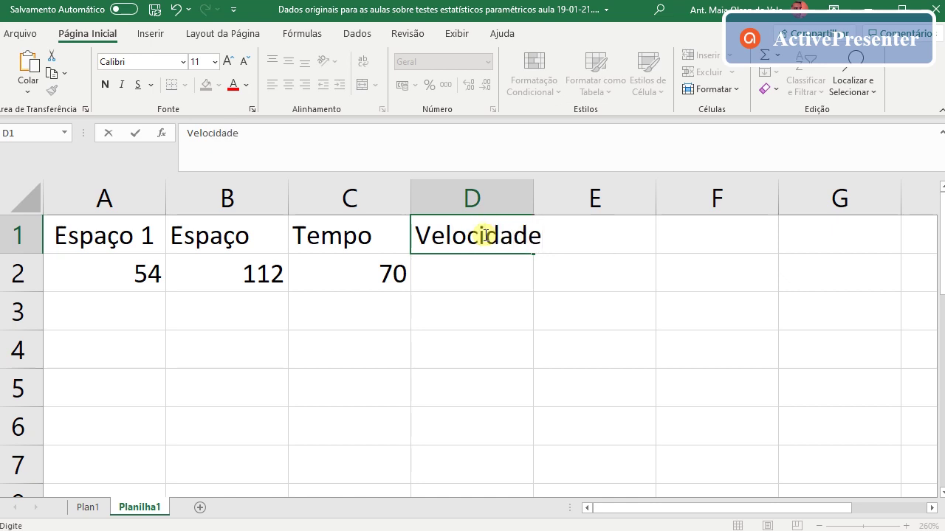
- Calculate the velocity in cell D2 with the formula =(112-54)/70
left_click(487, 272)
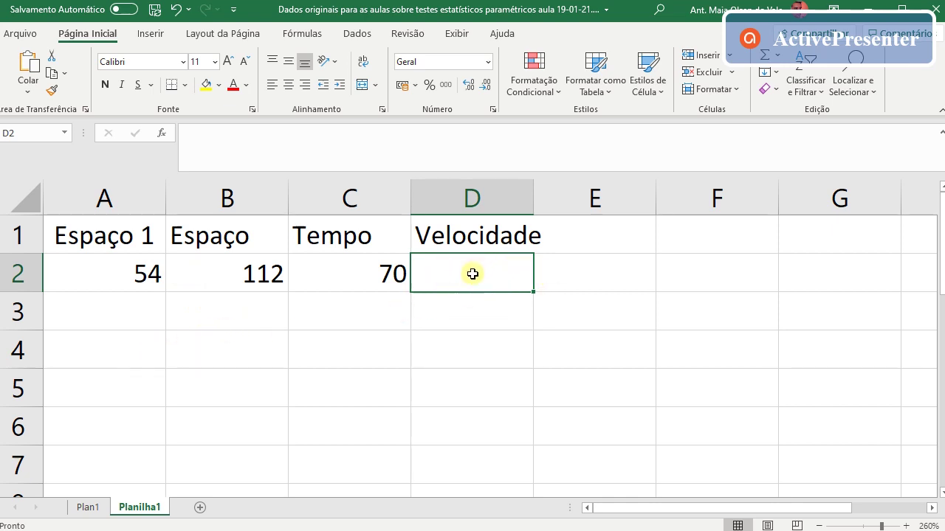
type("=")
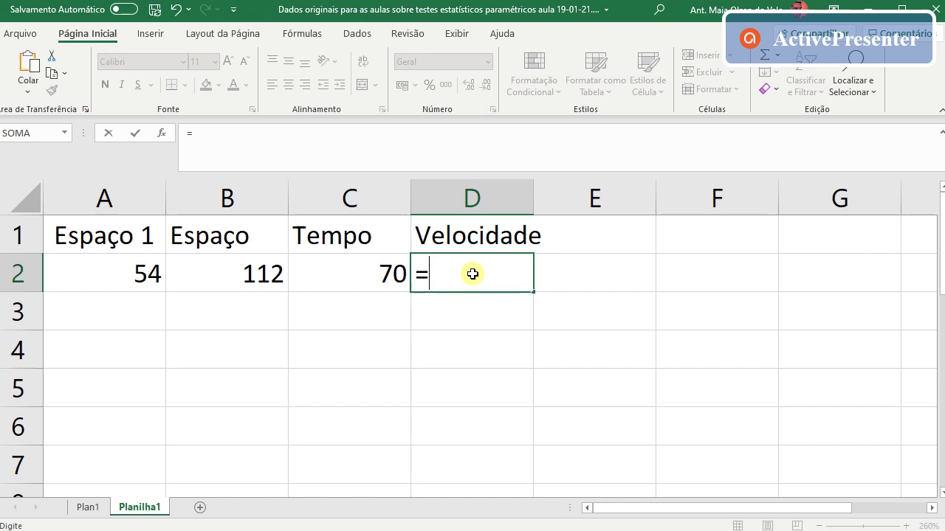
type("(")
type("112-54")
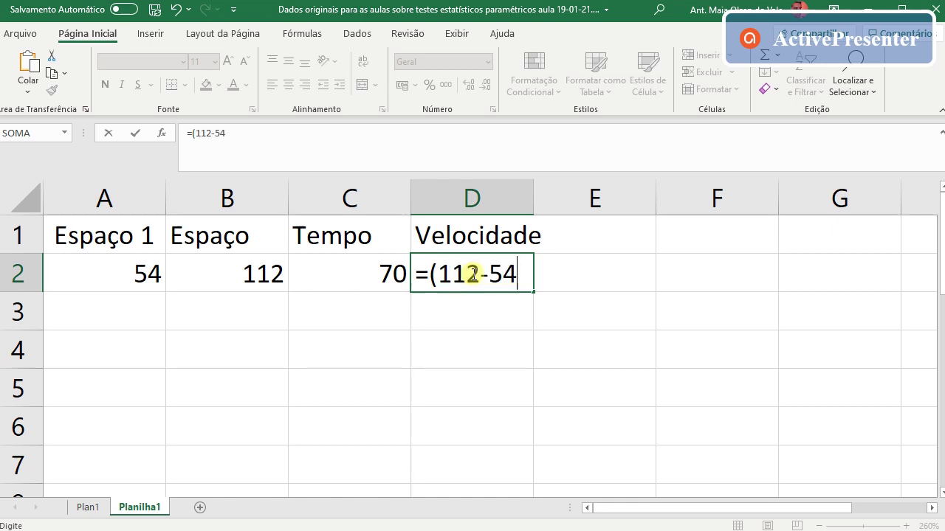
type(")/70")
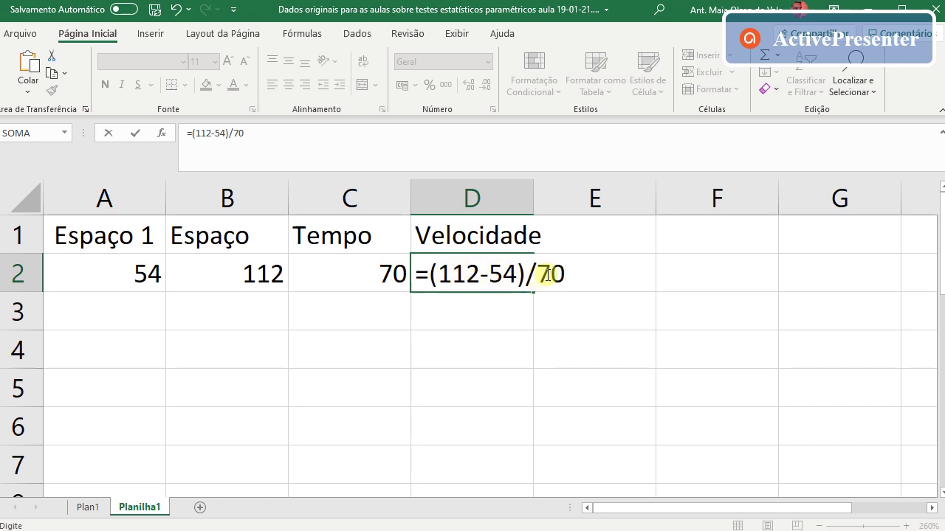
key("Return")
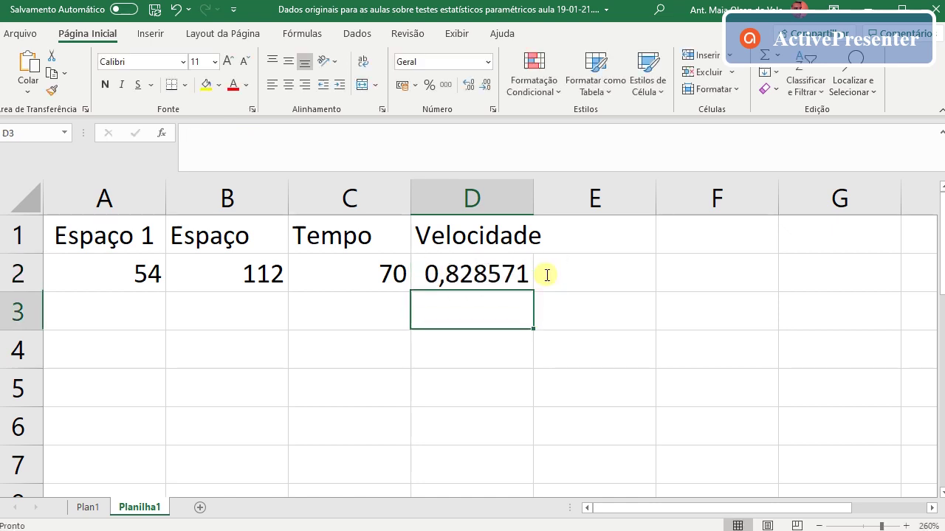
left_click(424, 279)
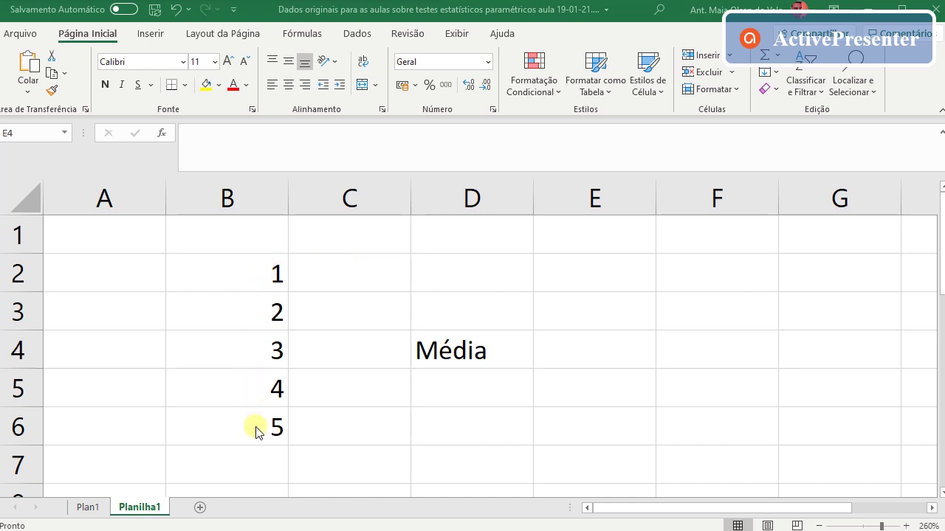
- Calculate the mean of the five numbers in cell E4 with the formula =(B2+B3+B4+B5+B6)/5
left_click(596, 348)
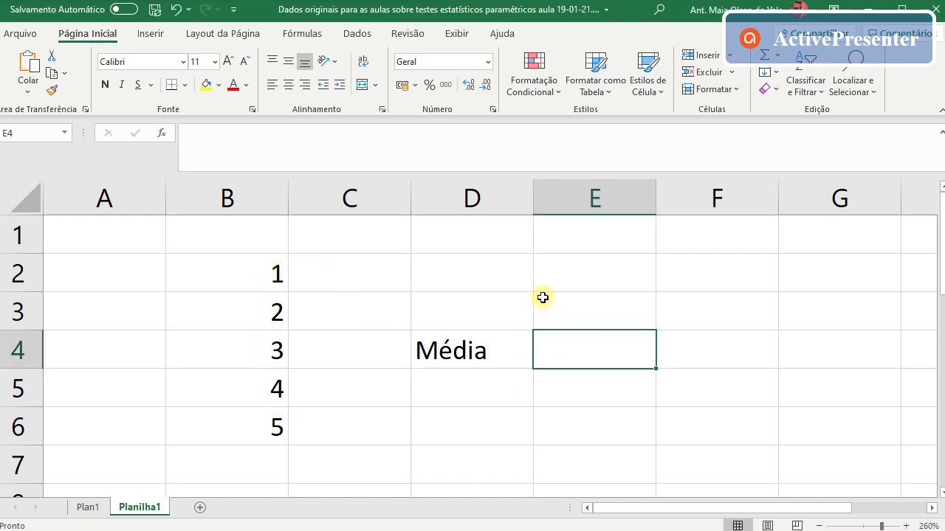
type("=")
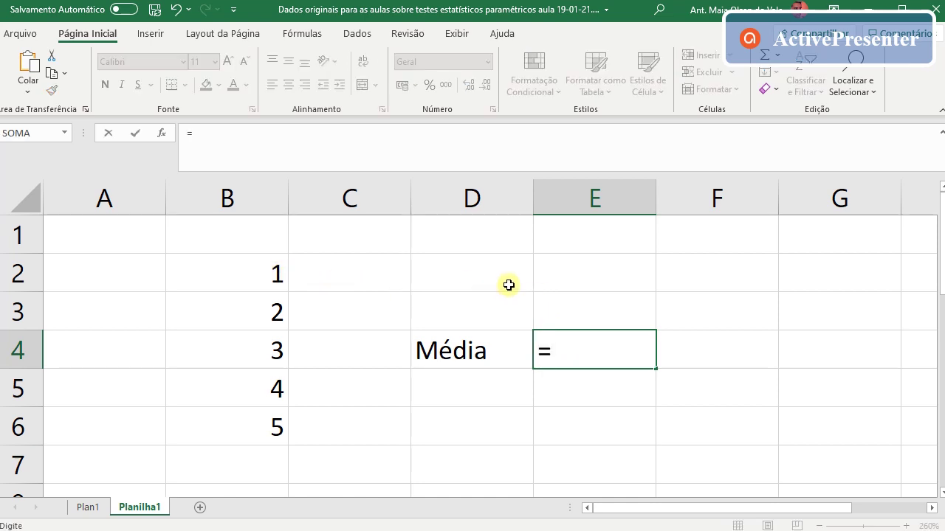
type("(")
left_click(266, 272)
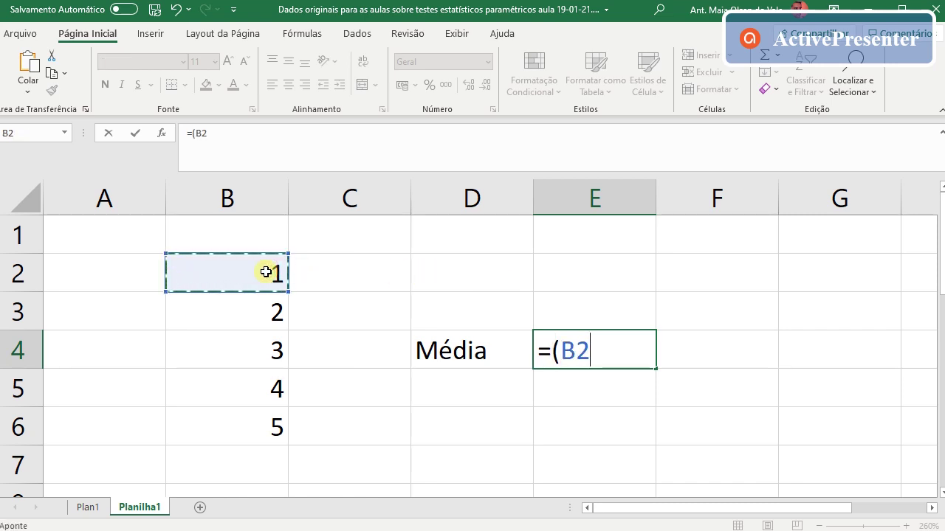
type("+")
left_click(264, 309)
type("+")
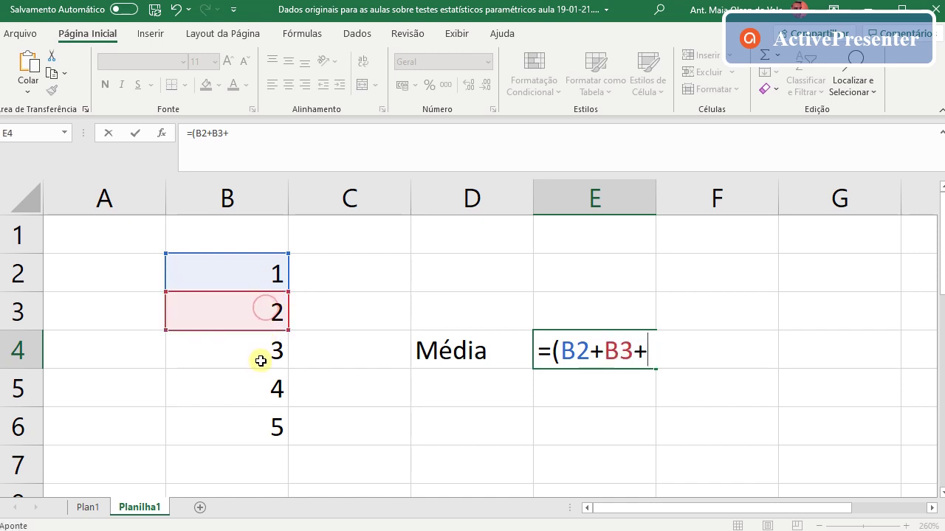
left_click(261, 361)
type("+")
left_click(255, 387)
type("+")
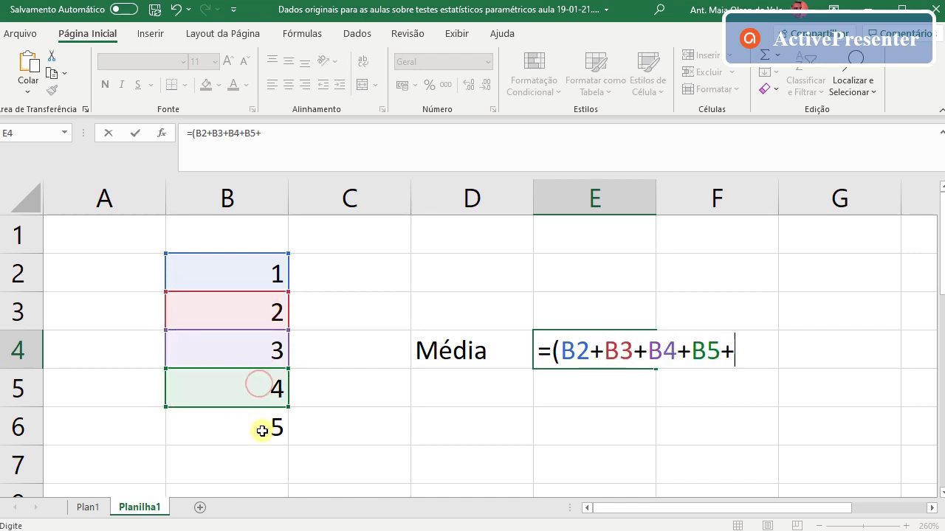
left_click(262, 431)
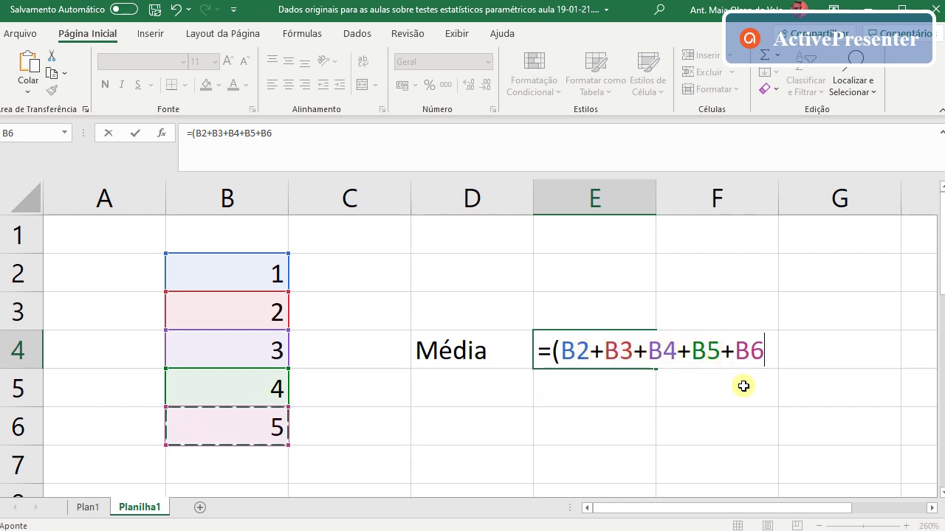
type(")")
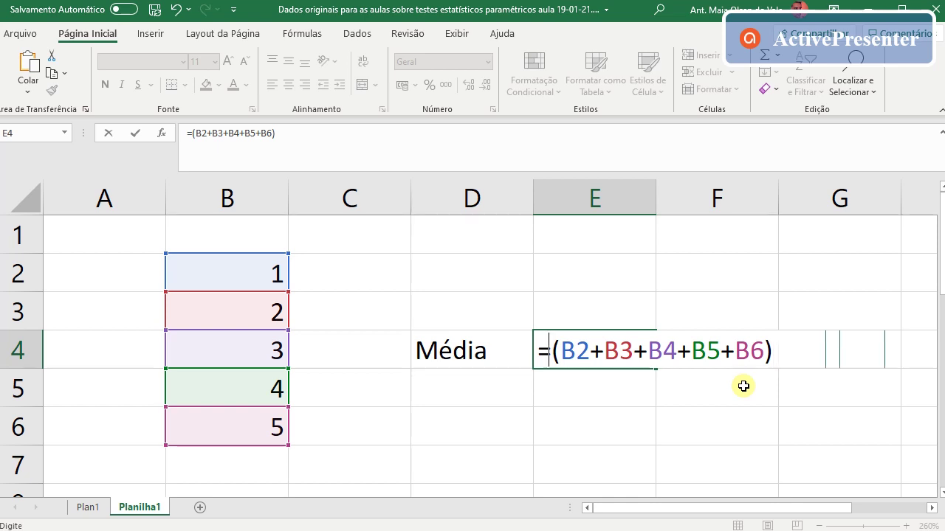
type("/")
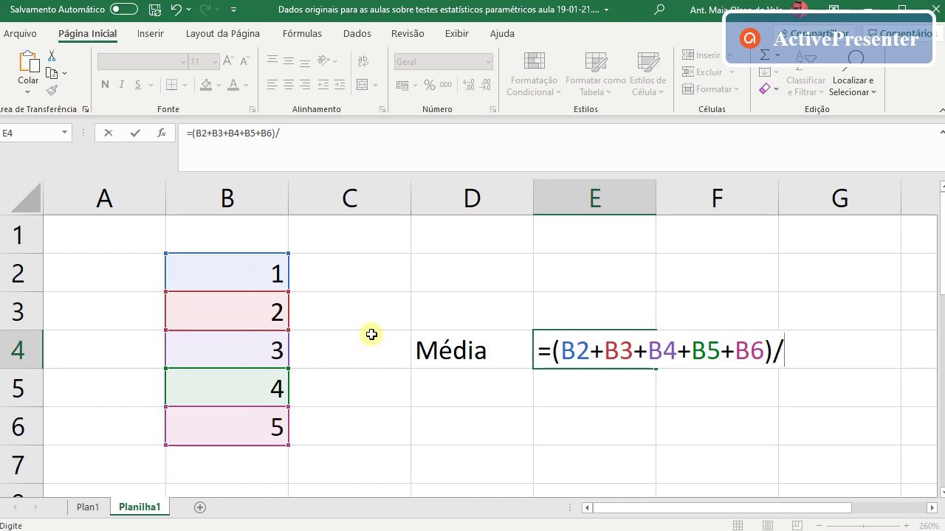
type("5")
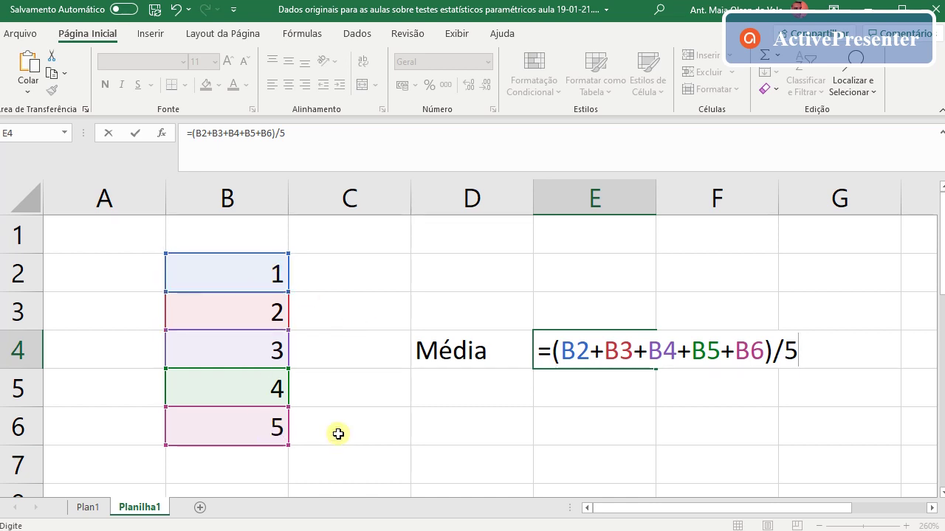
key("Return")
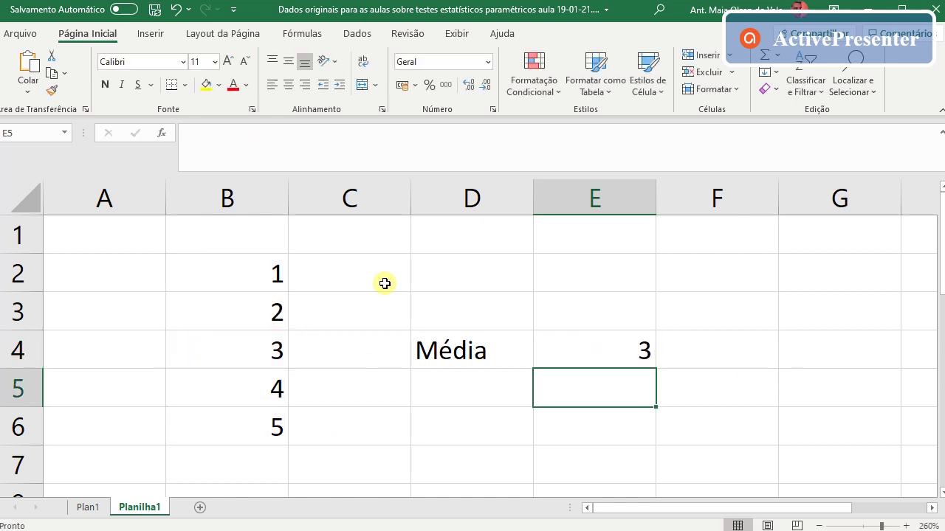